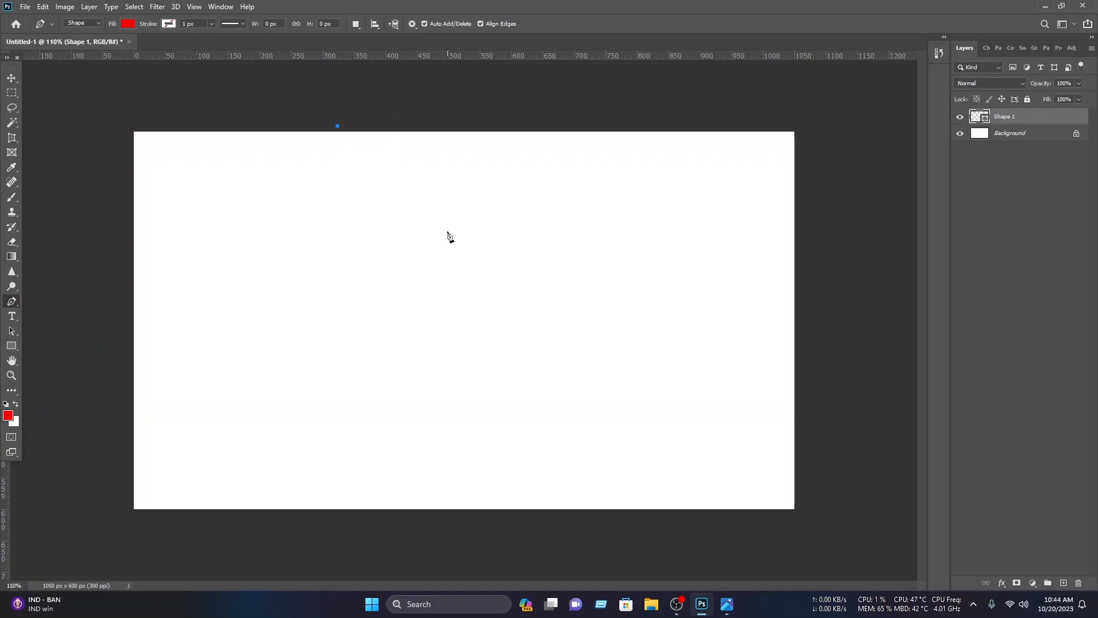
- Draw a red zigzag shape about 251 by 654 px with the Pen tool, running from above the canvas to below it, and deselect it
left_click(456, 236)
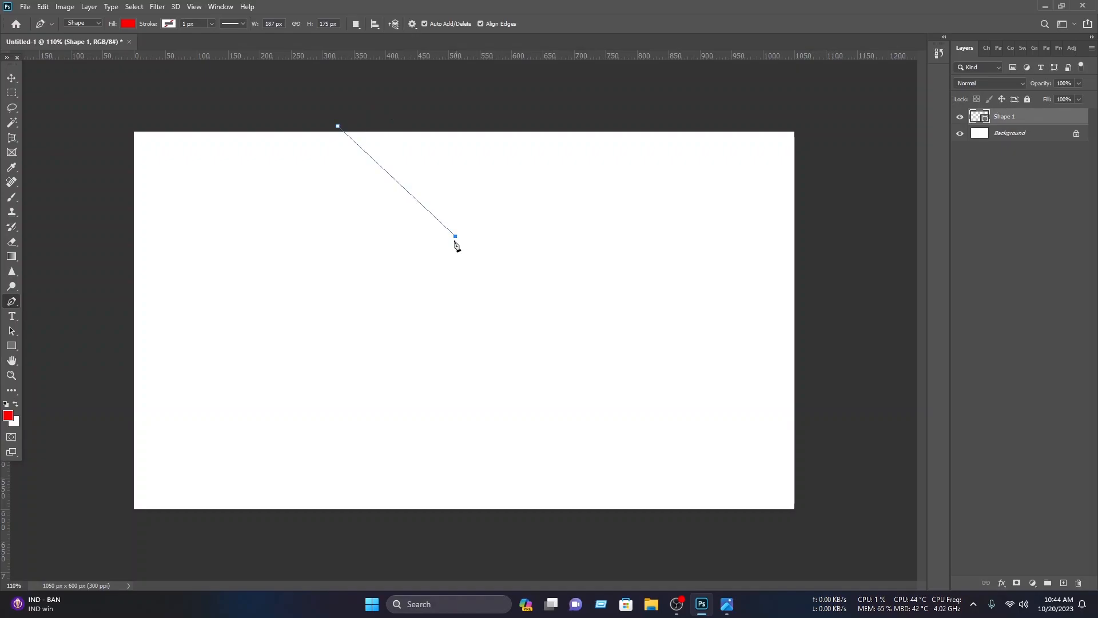
left_click(339, 332)
left_click(495, 537)
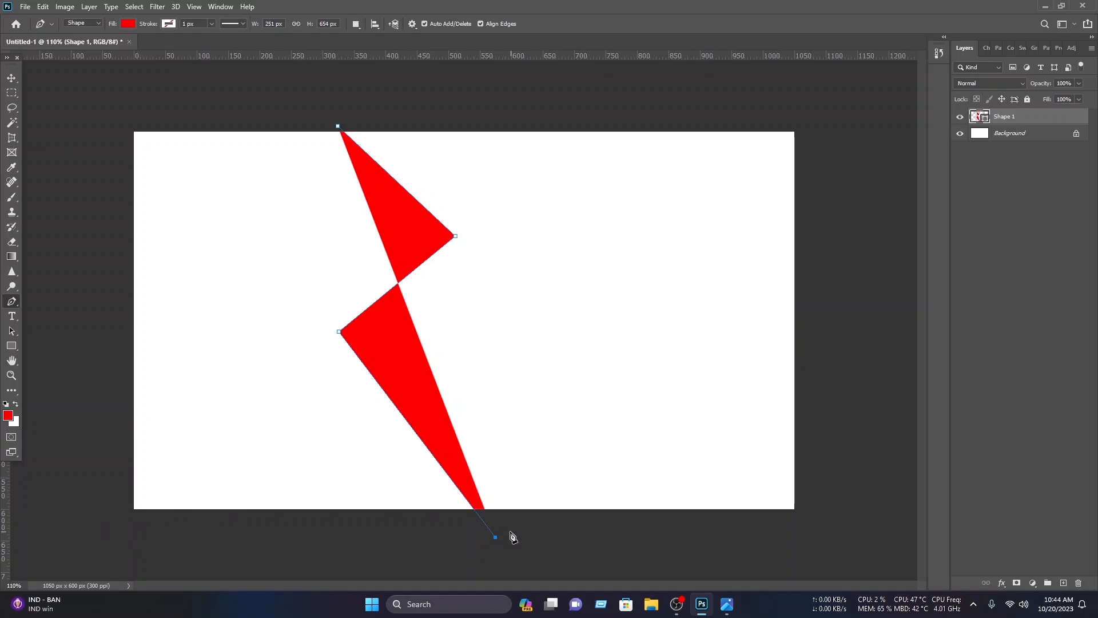
left_click(11, 78)
left_click(247, 133)
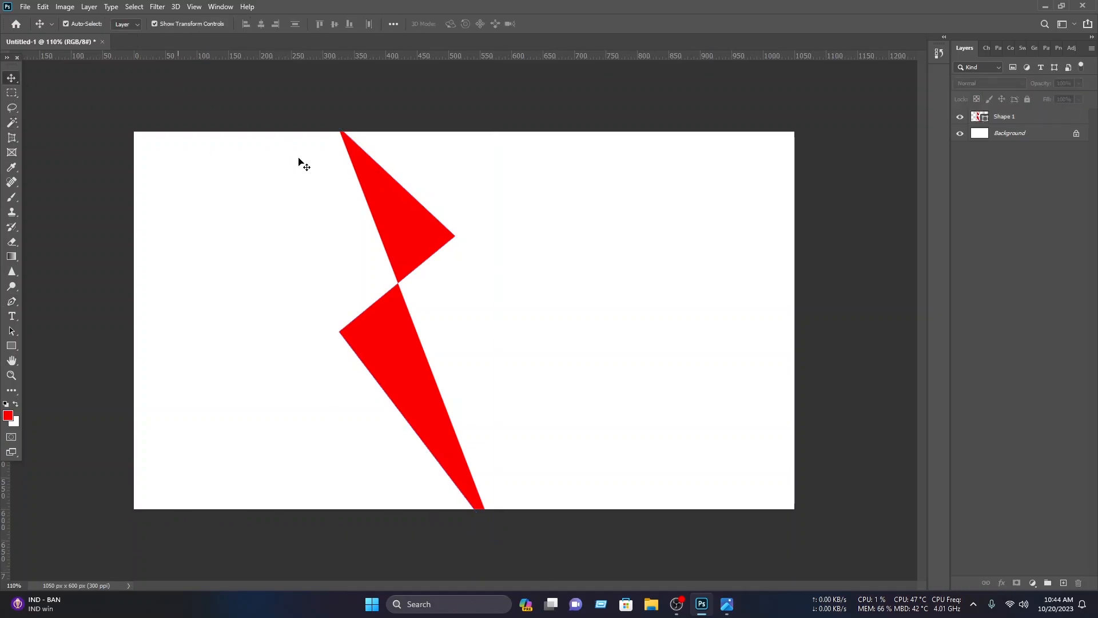
- Draw a closed Pen shape about 622 by 678 px covering the canvas left of the zigzag, its inner edge running inside the red shape
left_click(13, 303)
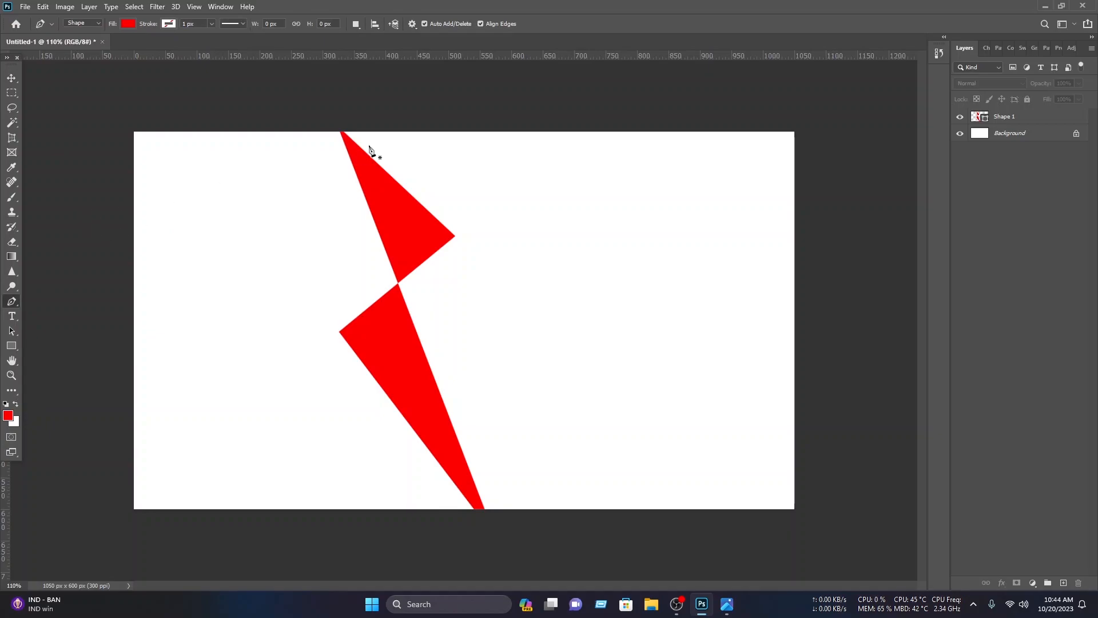
scroll(344, 133, "up", 1)
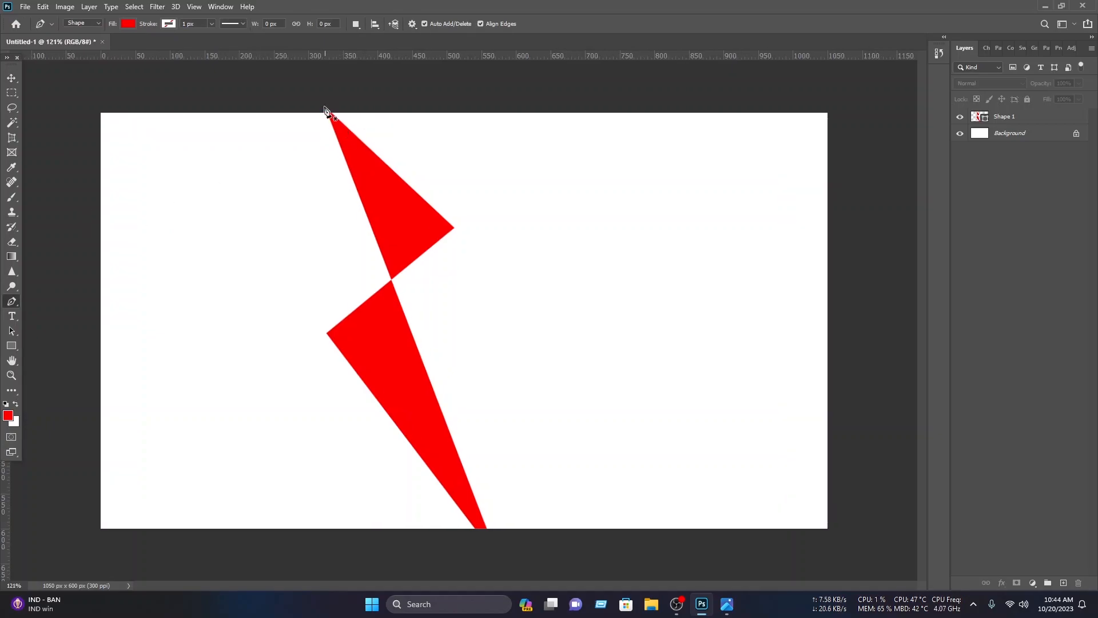
left_click(337, 126)
left_click(414, 244)
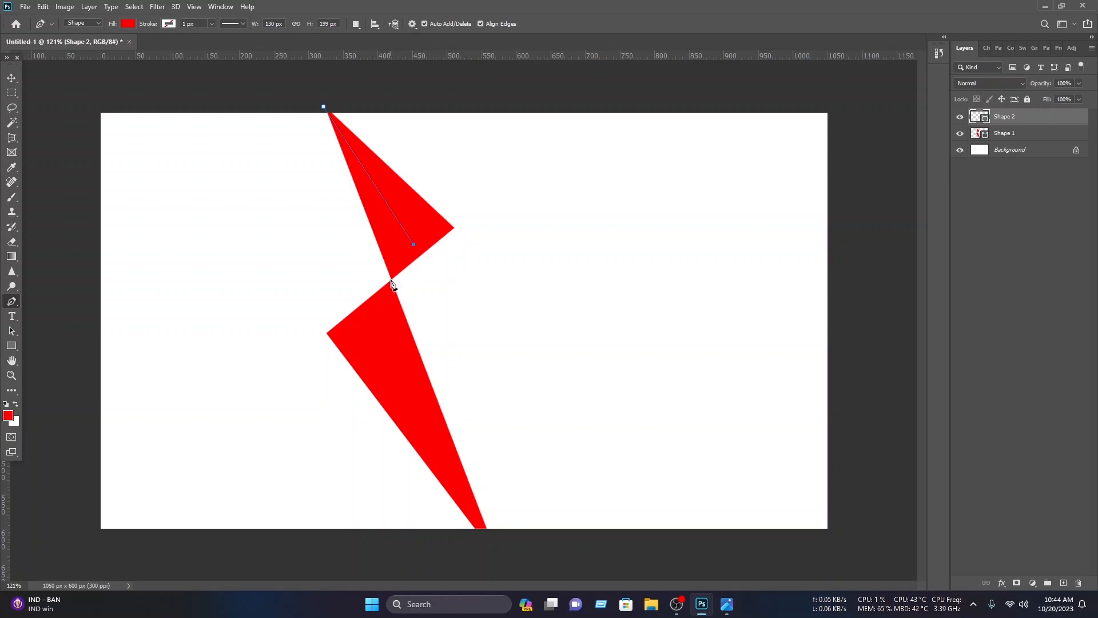
left_click(388, 315)
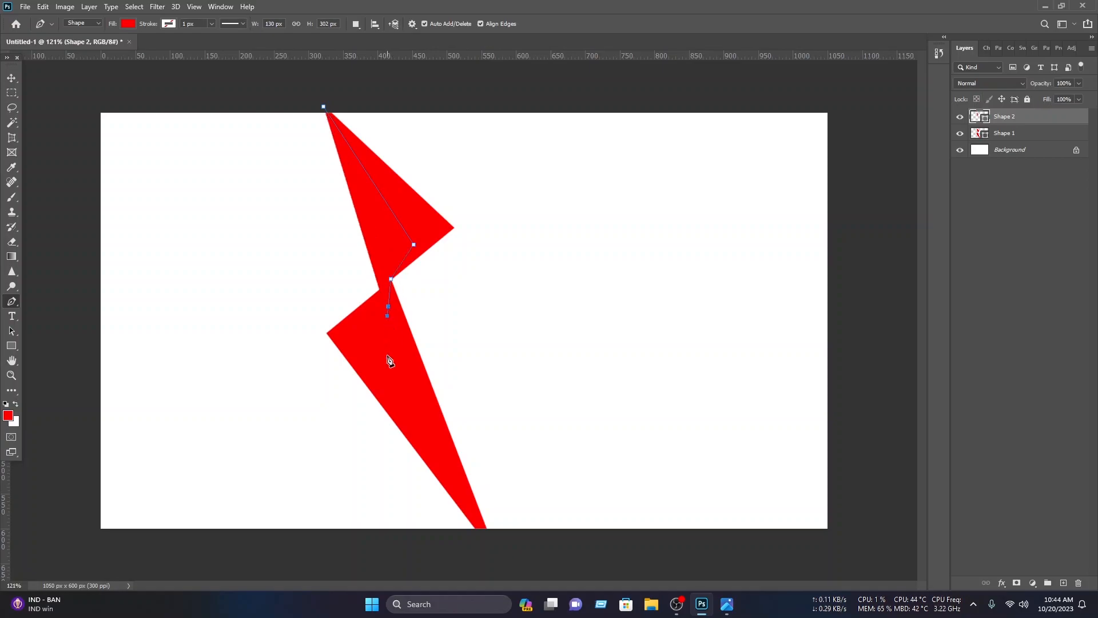
left_click(486, 535)
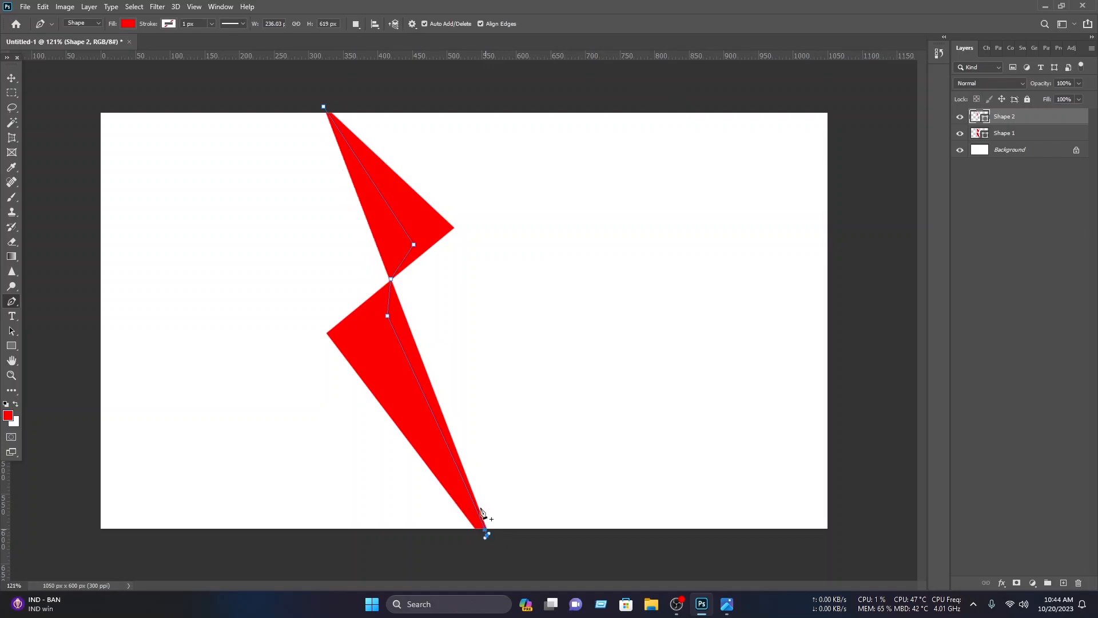
left_click(56, 556)
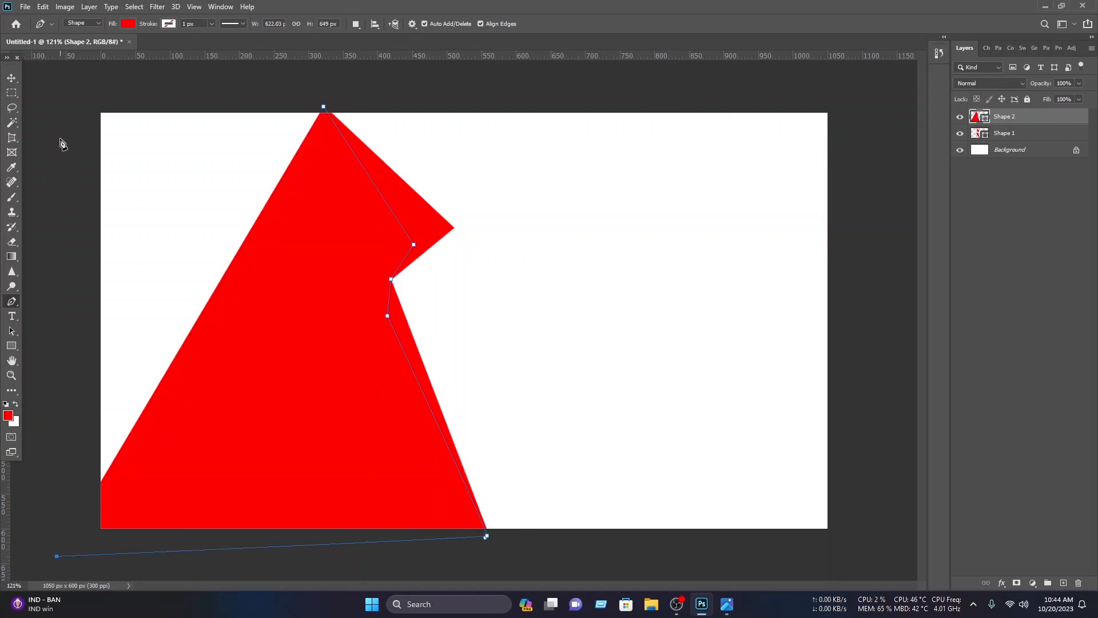
left_click(258, 87)
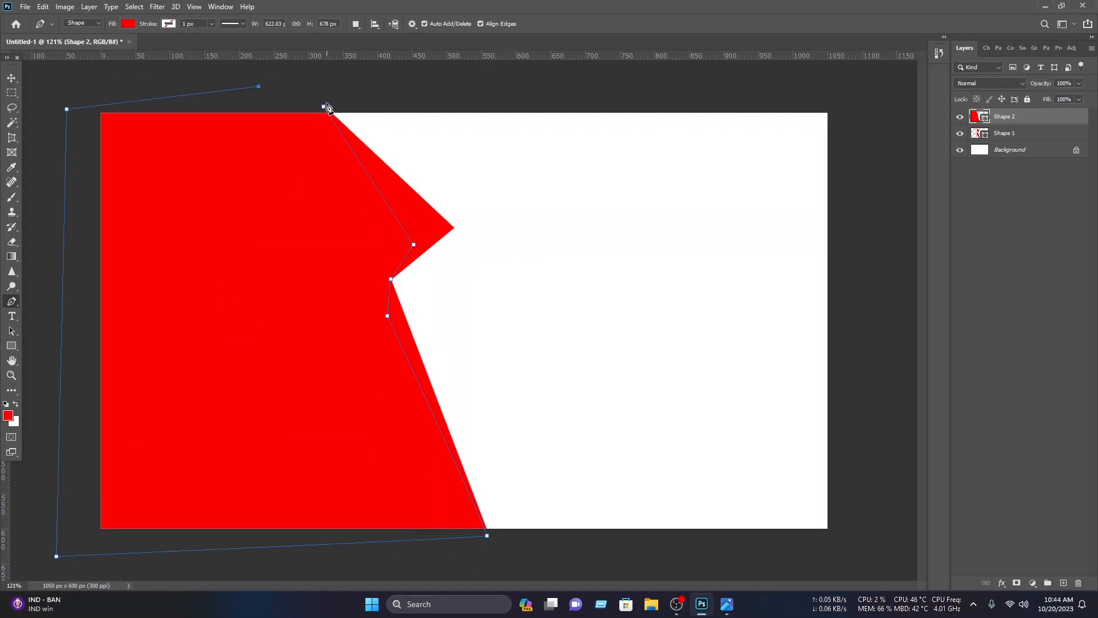
left_click(324, 107)
- Fill the large left shape with bright blue and move its layer below Shape 1
left_click(129, 24)
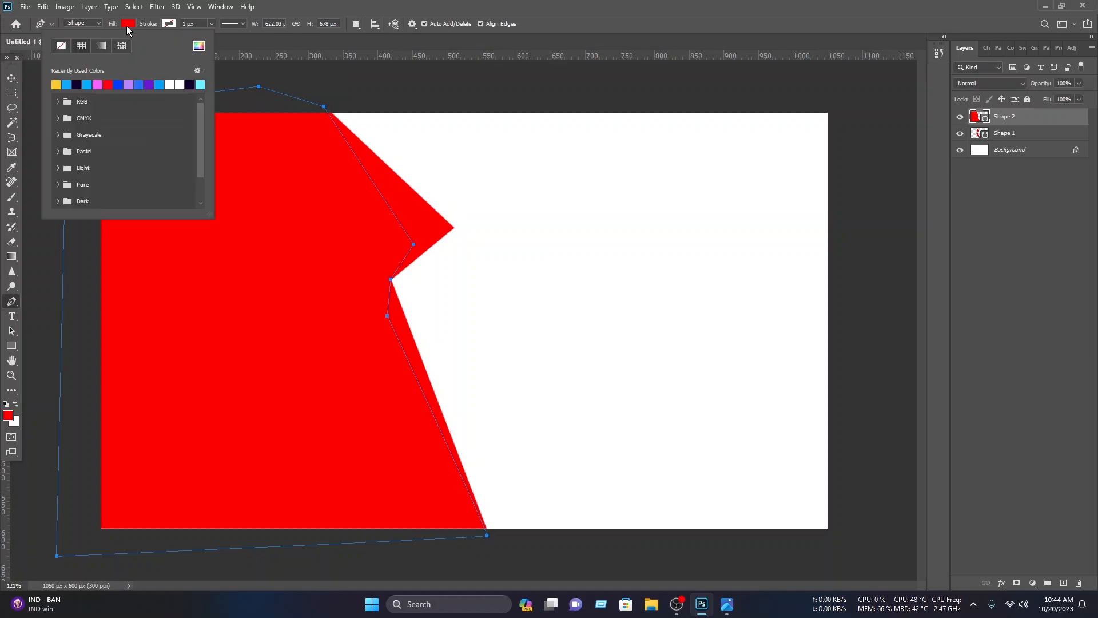
left_click(159, 84)
key("Return")
key("v")
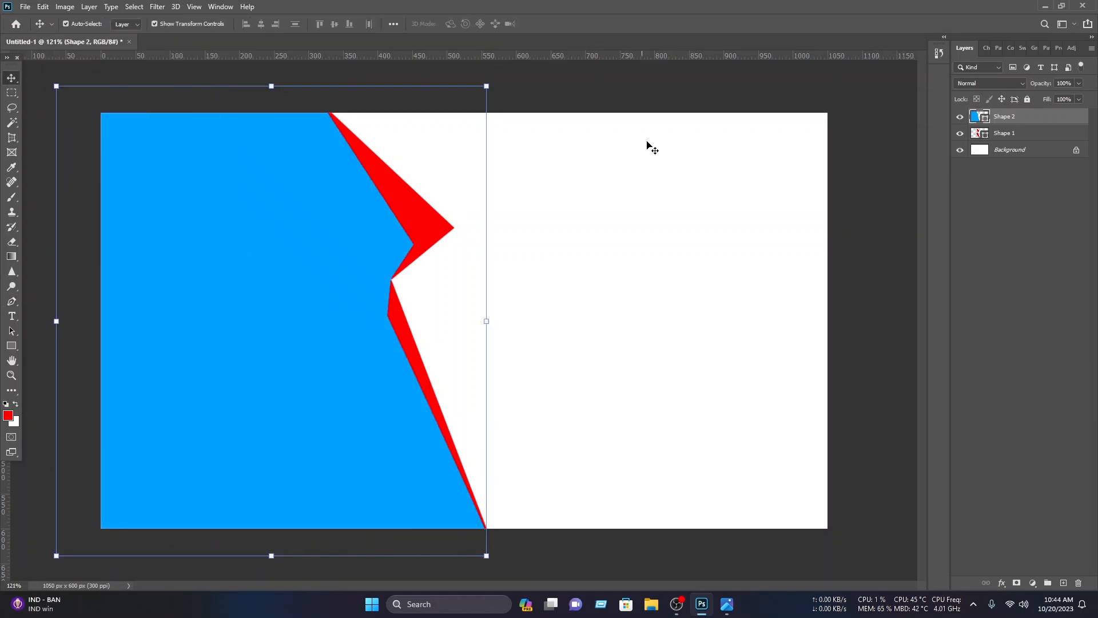
left_click_drag(1004, 116, 1004, 141)
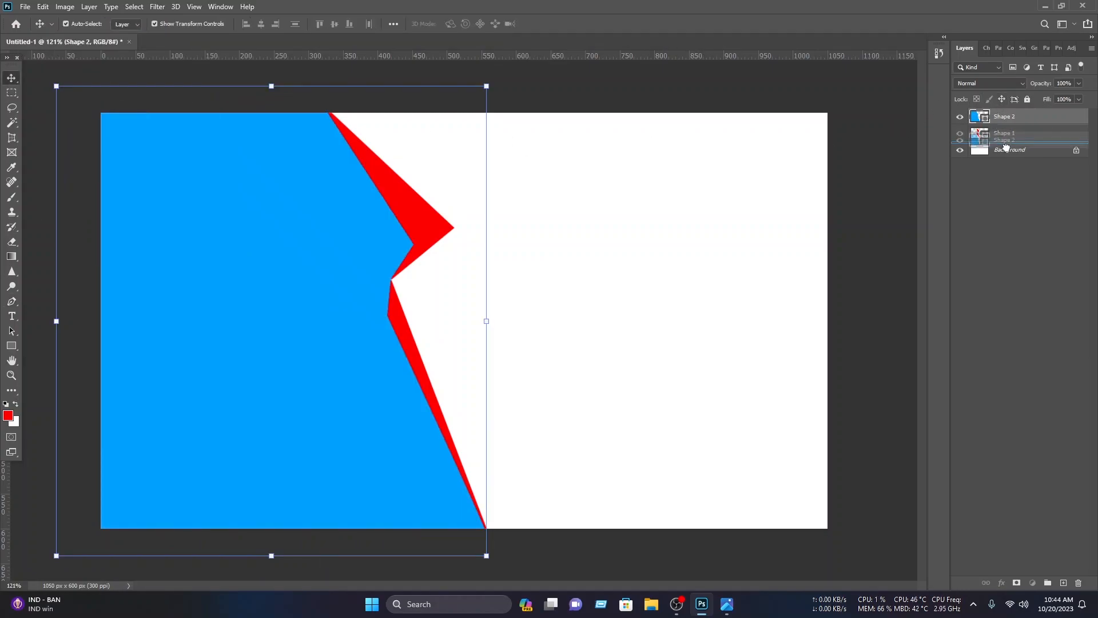
left_click(864, 178)
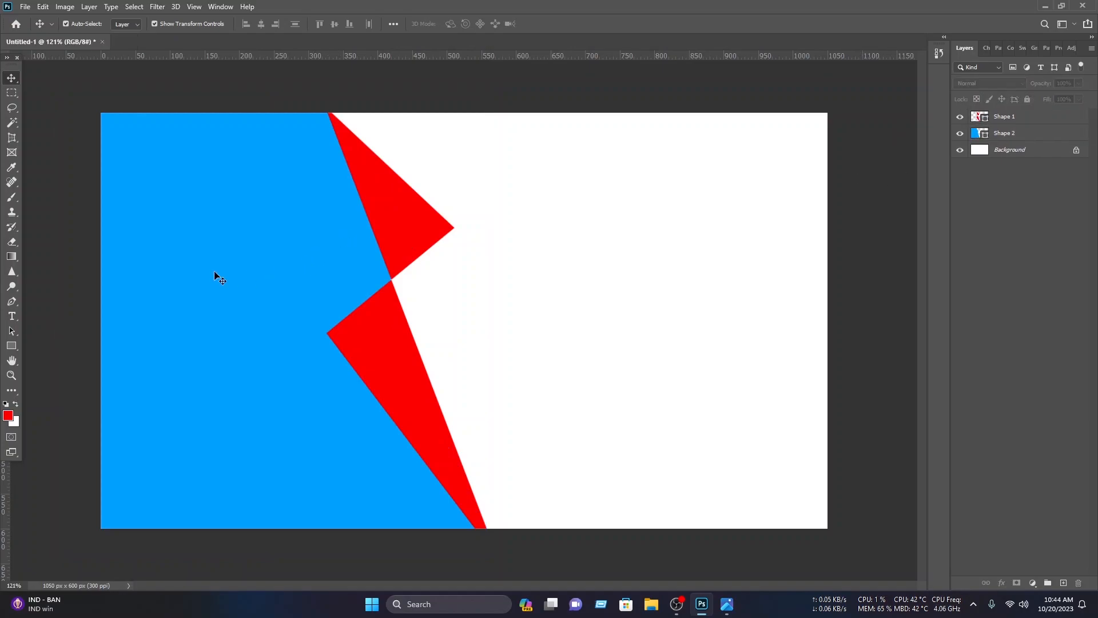
- Draw a Pen shape about 107 by 319 px filling the notch between the two red triangles on the zigzag's left side
left_click(12, 300)
scroll(392, 277, "up", 5)
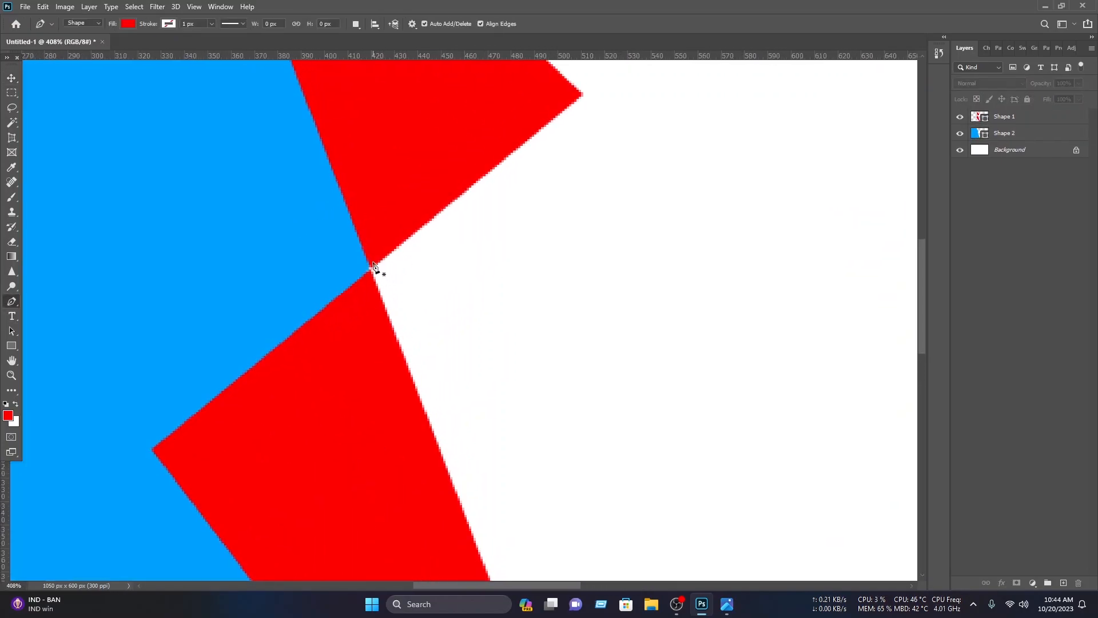
left_click(373, 266)
left_click(285, 444)
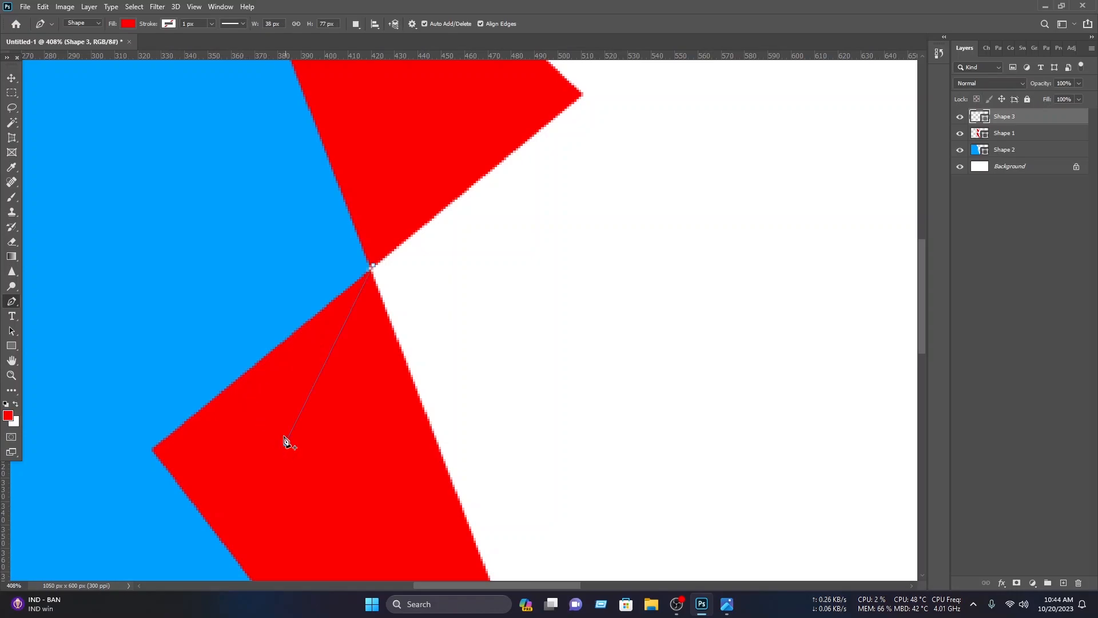
scroll(184, 445, "down", 5)
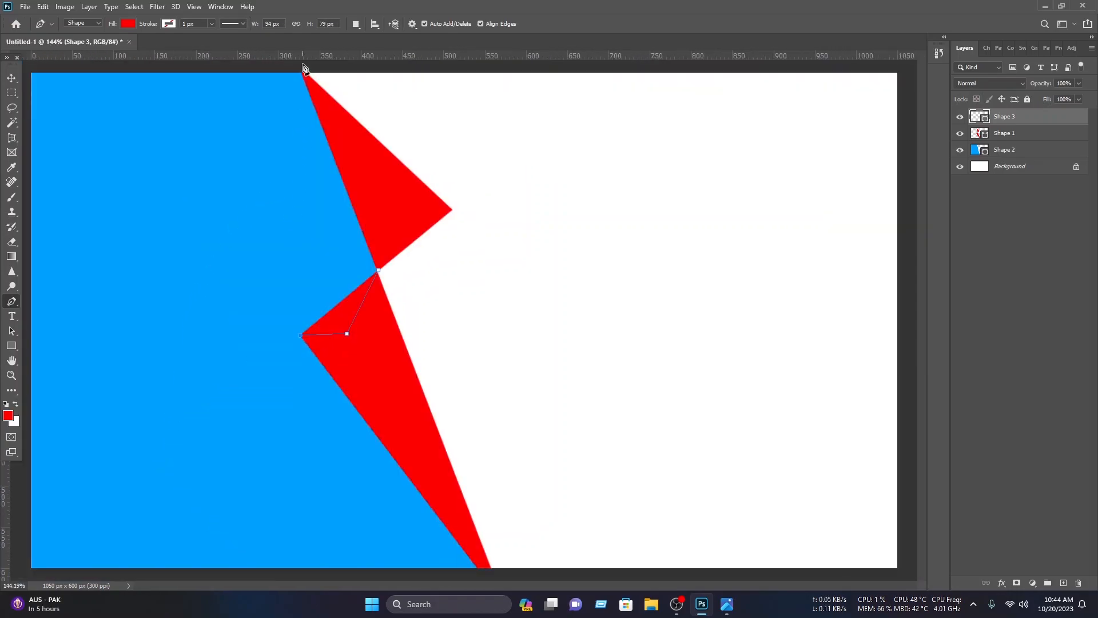
left_click(303, 73)
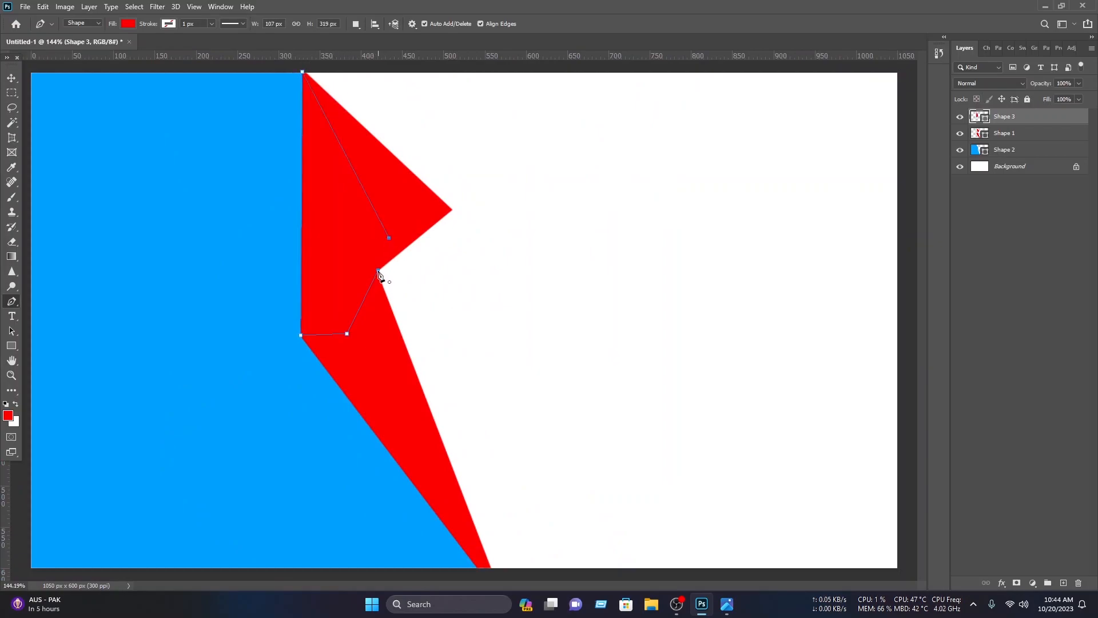
- Fill the notch shape with light purple and move its layer below Shape 1
left_click(129, 23)
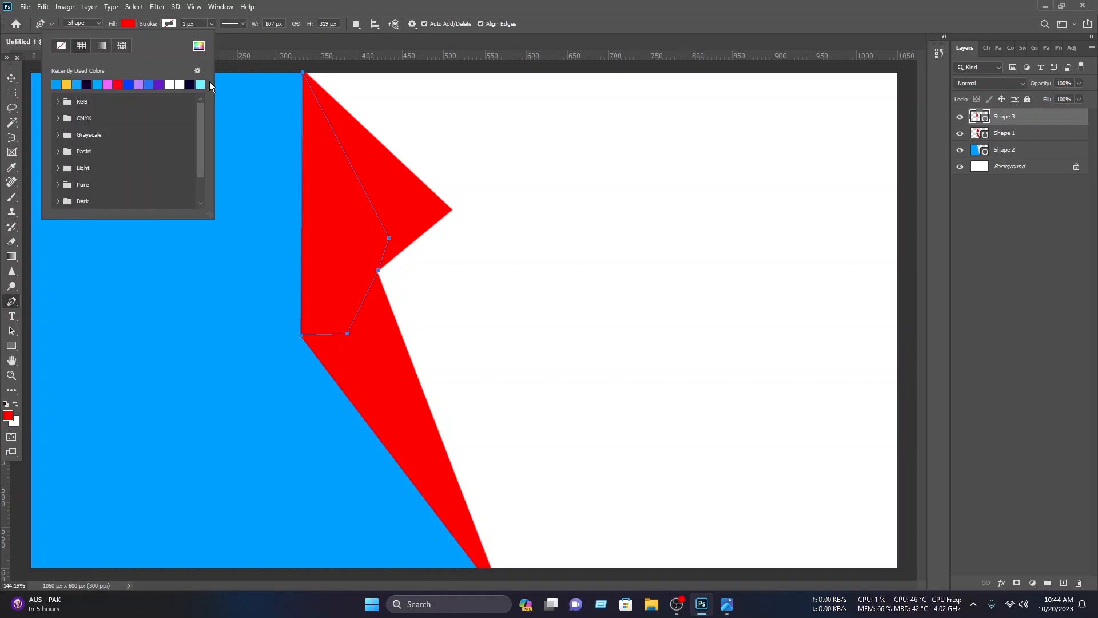
left_click(141, 83)
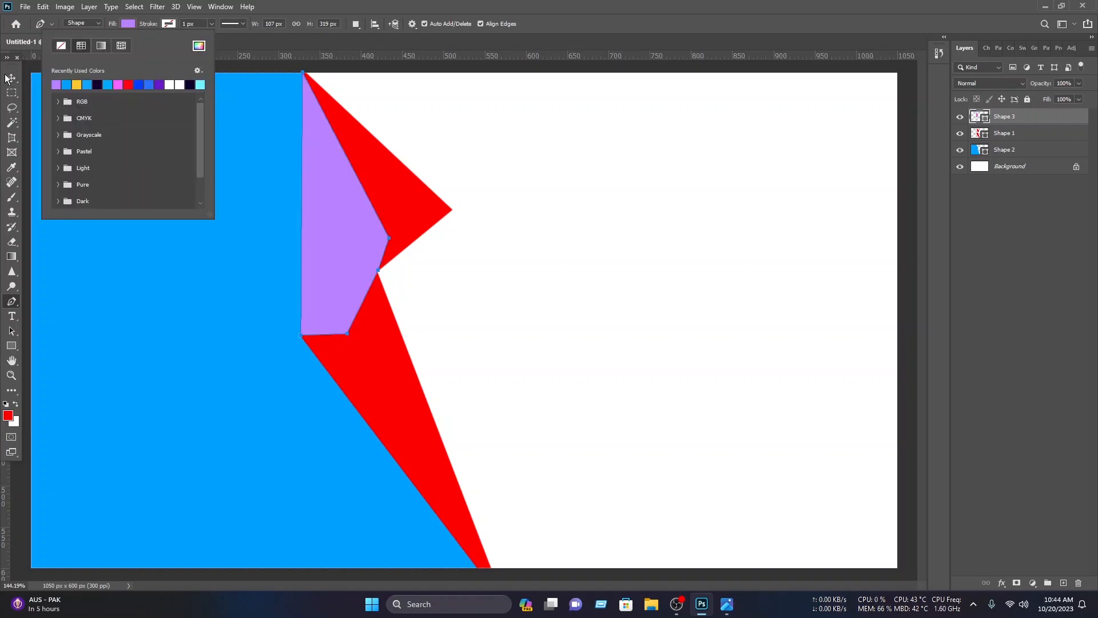
left_click(11, 78)
left_click_drag(1013, 125, 1012, 142)
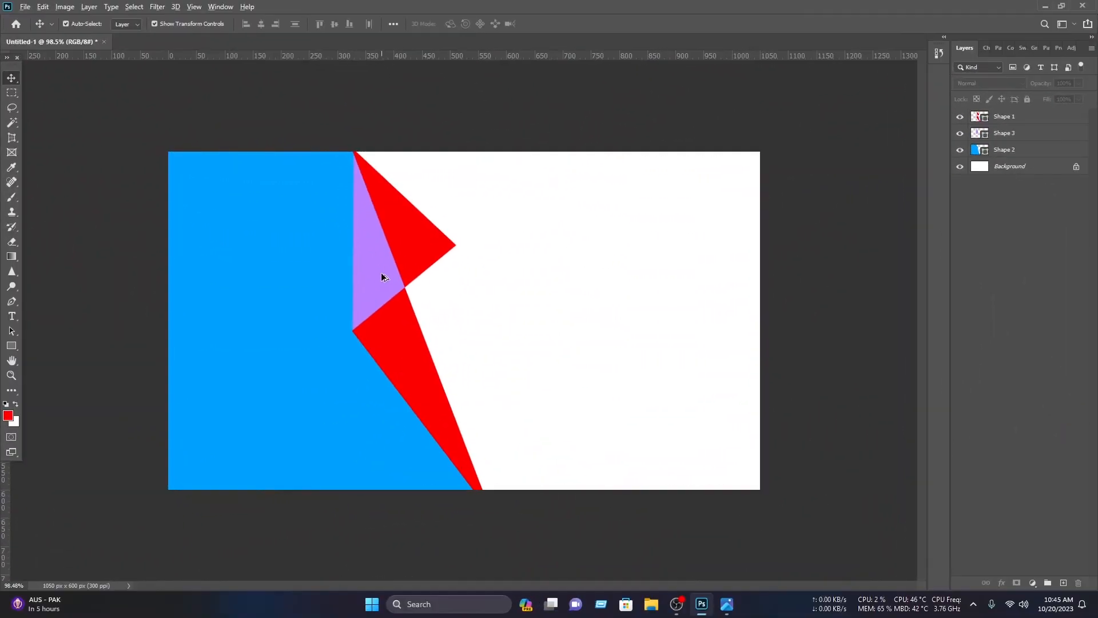
- Duplicate the purple shape slightly to the right and recolour the copy light green (#81ff99)
scroll(381, 273, "up", 5)
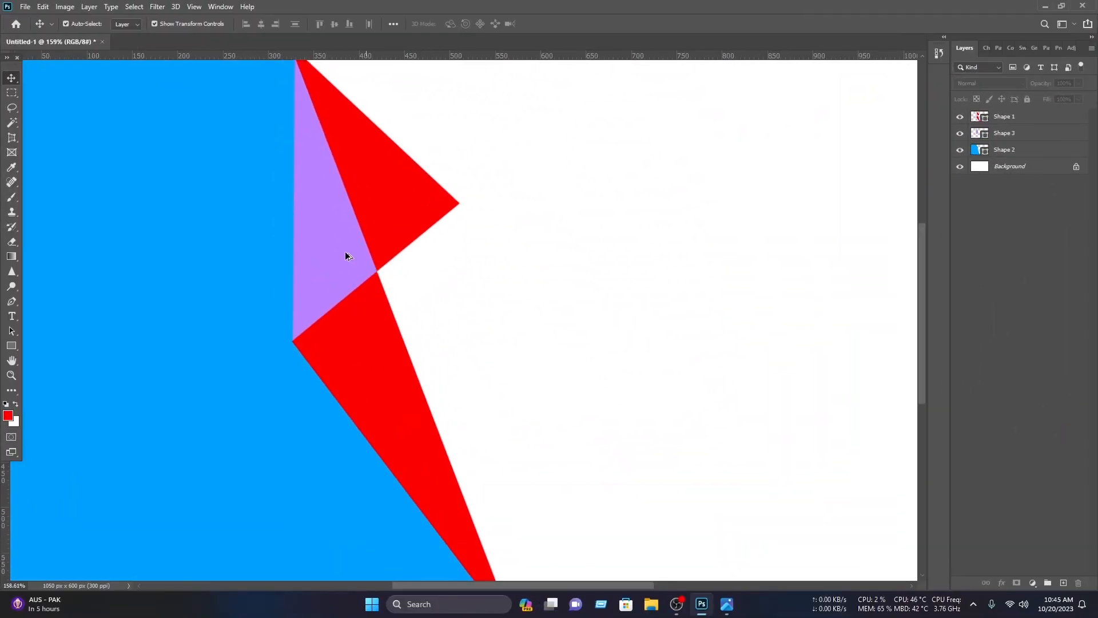
left_click(325, 235)
scroll(327, 231, "down", 2)
left_click_drag(339, 236, 351, 235)
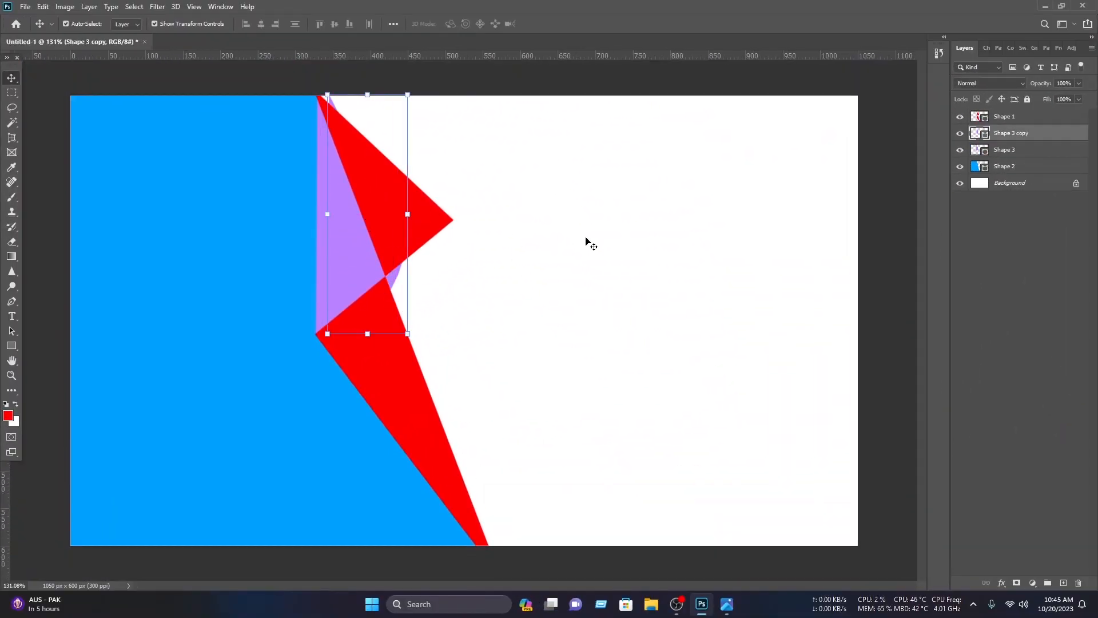
double_click(979, 136)
left_click(723, 401)
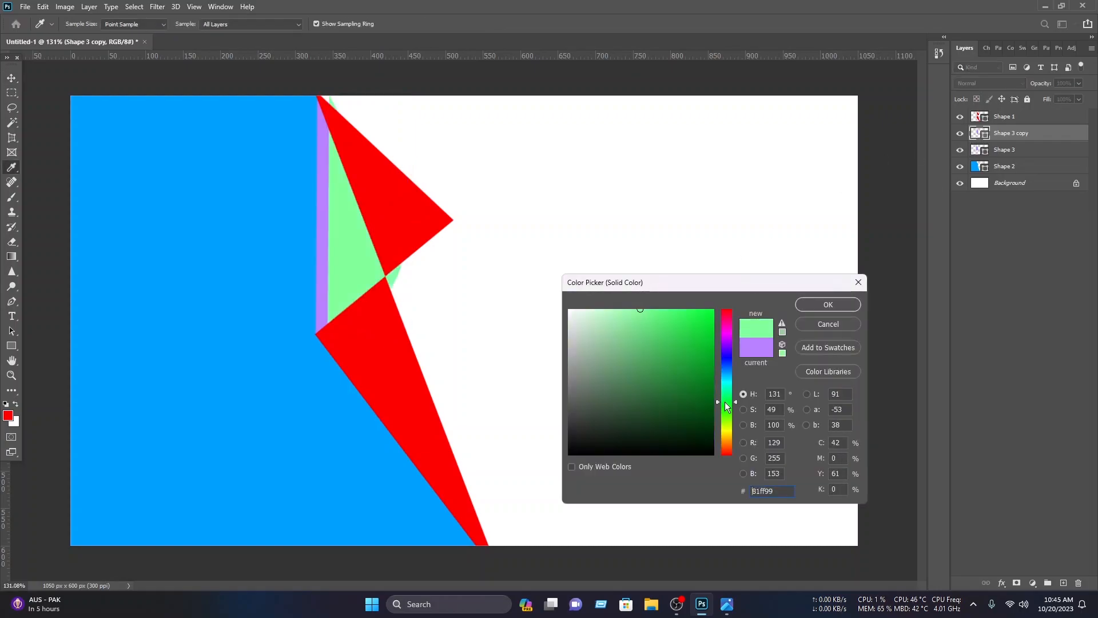
left_click(847, 307)
- Align the green copy over the purple shape and distort its left edge inward to leave a narrow purple sliver
left_click_drag(361, 253, 350, 251)
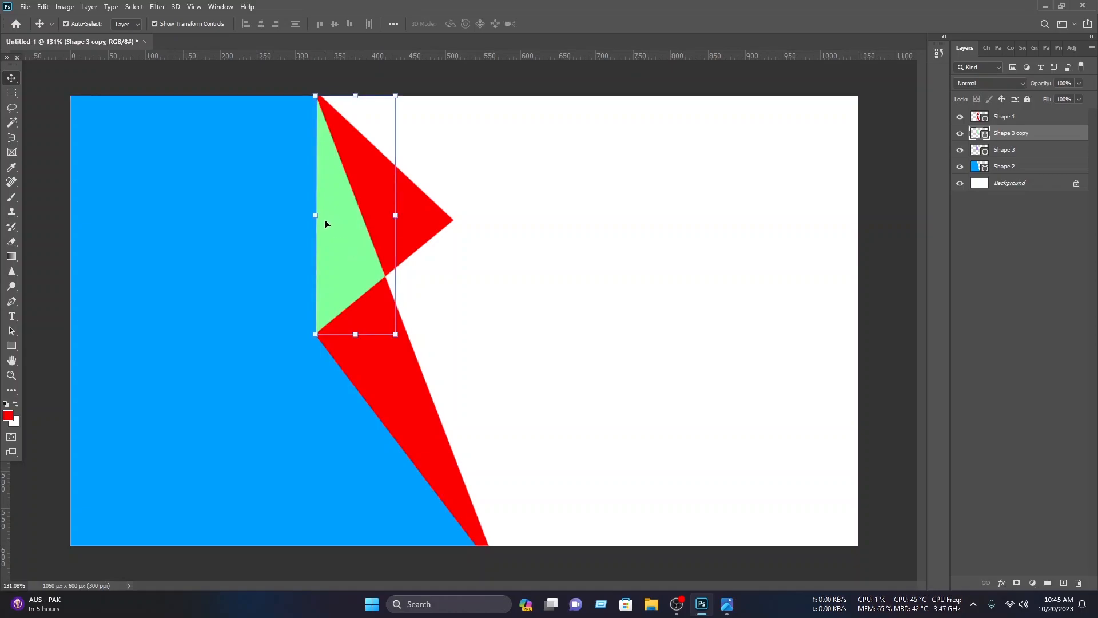
key("ctrl+t")
right_click(367, 235)
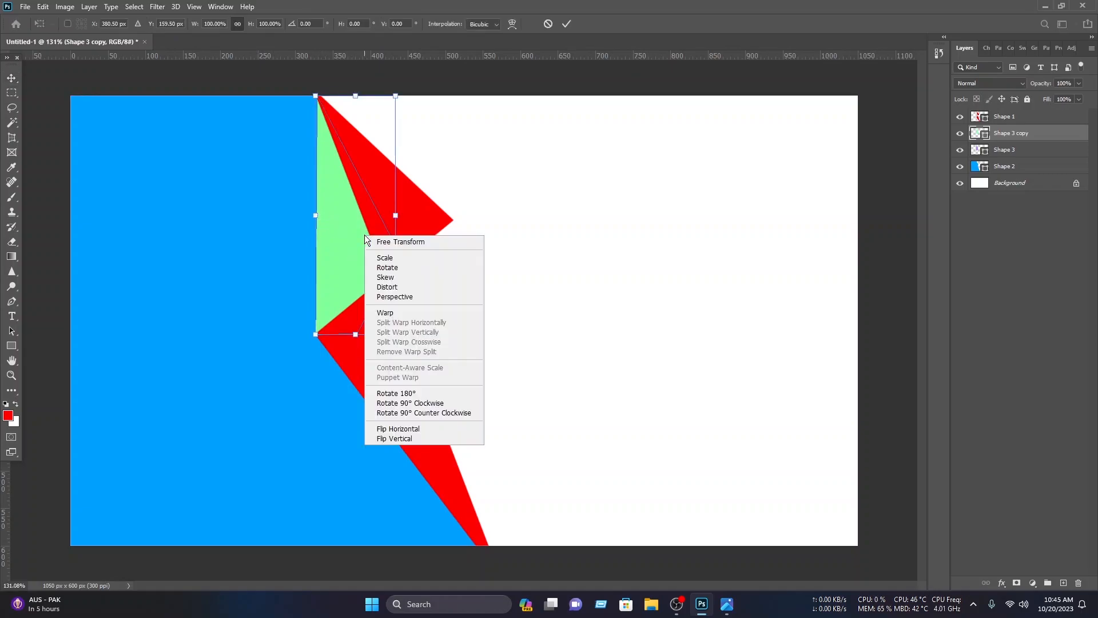
left_click(406, 290)
left_click_drag(315, 215, 330, 216)
key("Return")
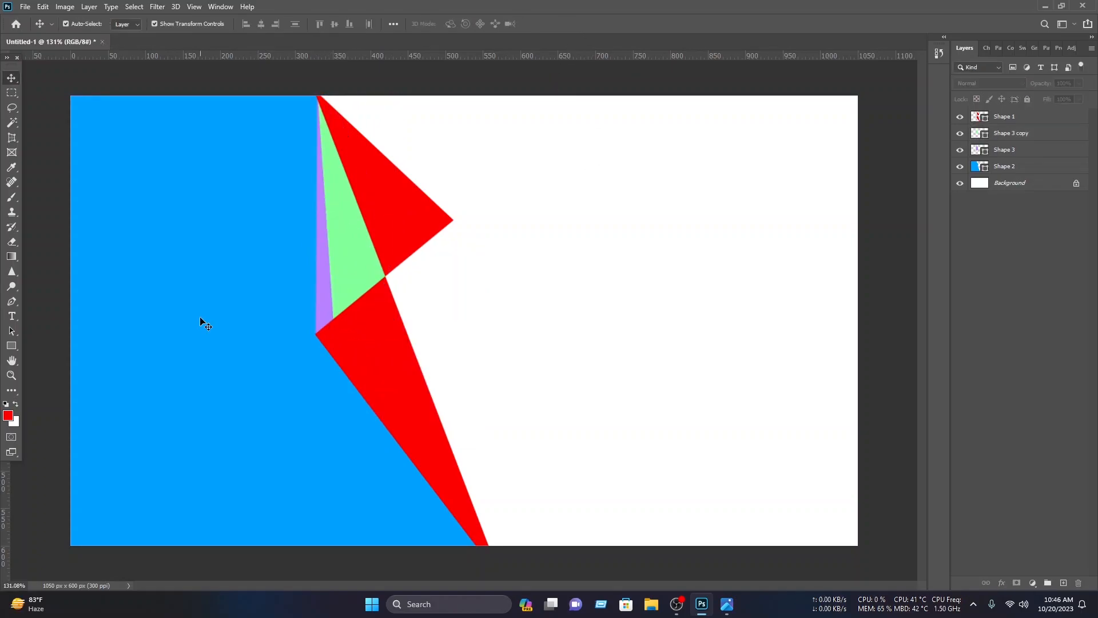
- Recolour the large left shape, Shape 2, dark navy blue
left_click(203, 321)
double_click(979, 167)
left_click_drag(713, 312, 728, 366)
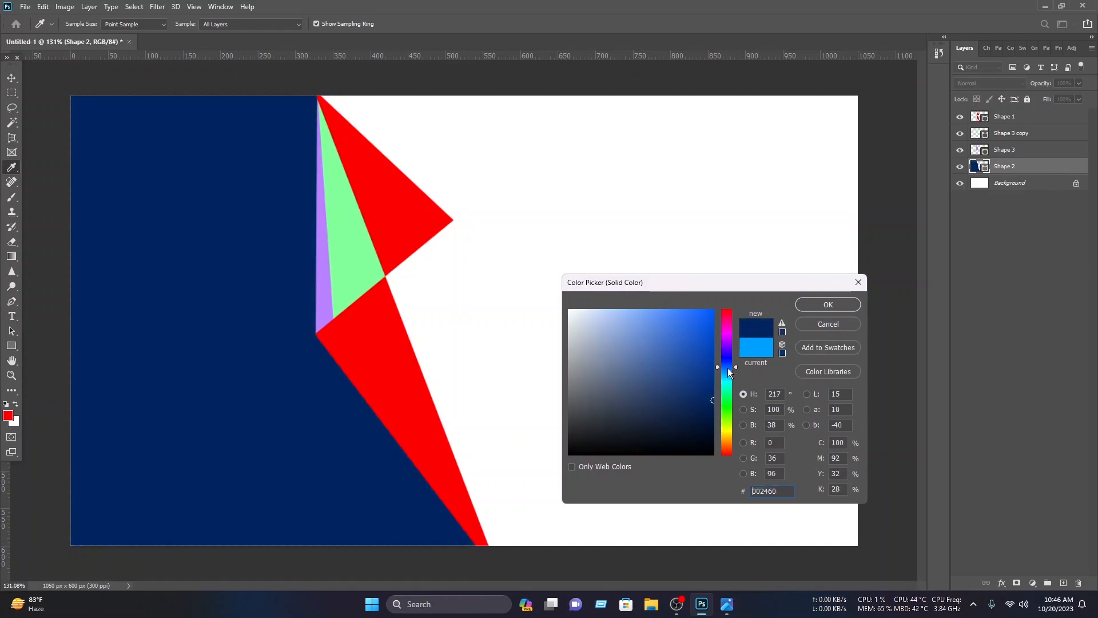
left_click(840, 306)
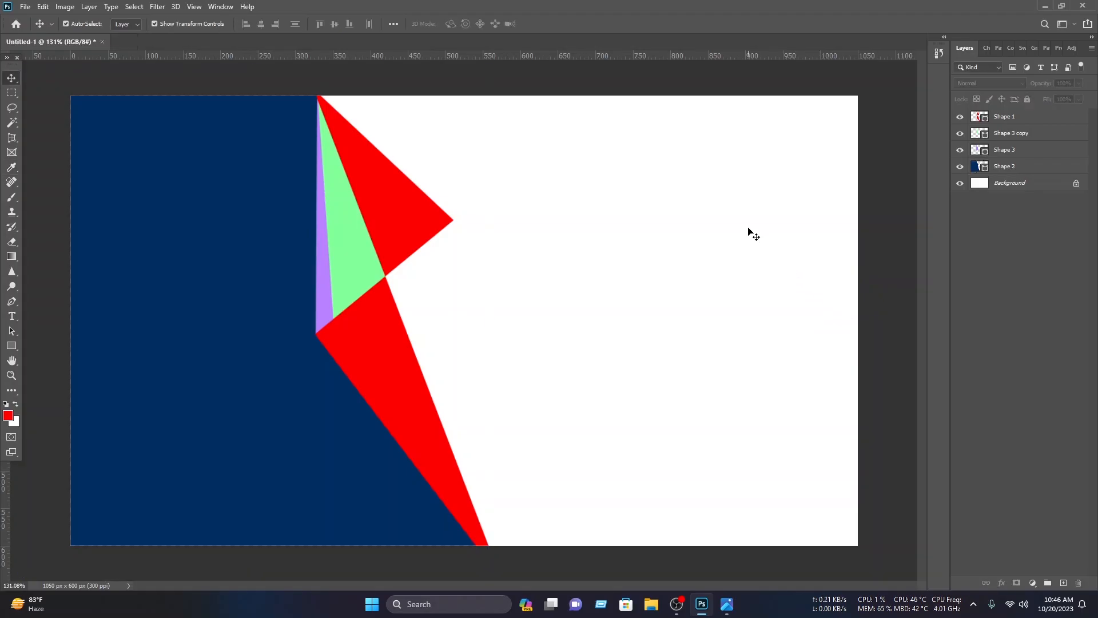
- Apply a gradient overlay to the red ribbon, Shape 1, using the Blue_27 preset from the Blues gradients
left_click(446, 219)
right_click(1025, 118)
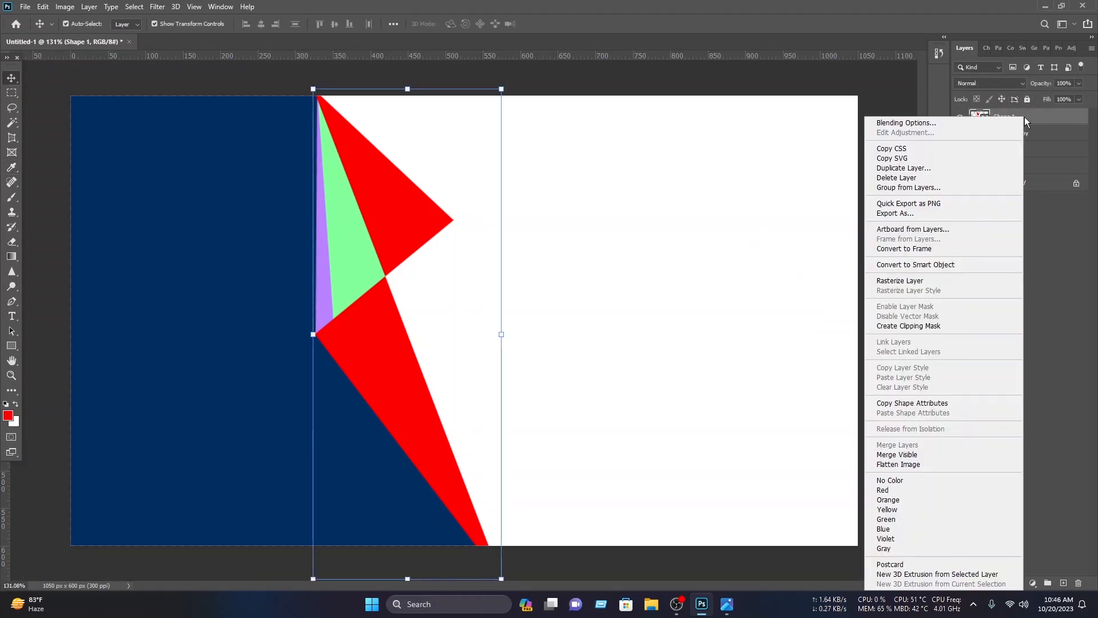
left_click(999, 121)
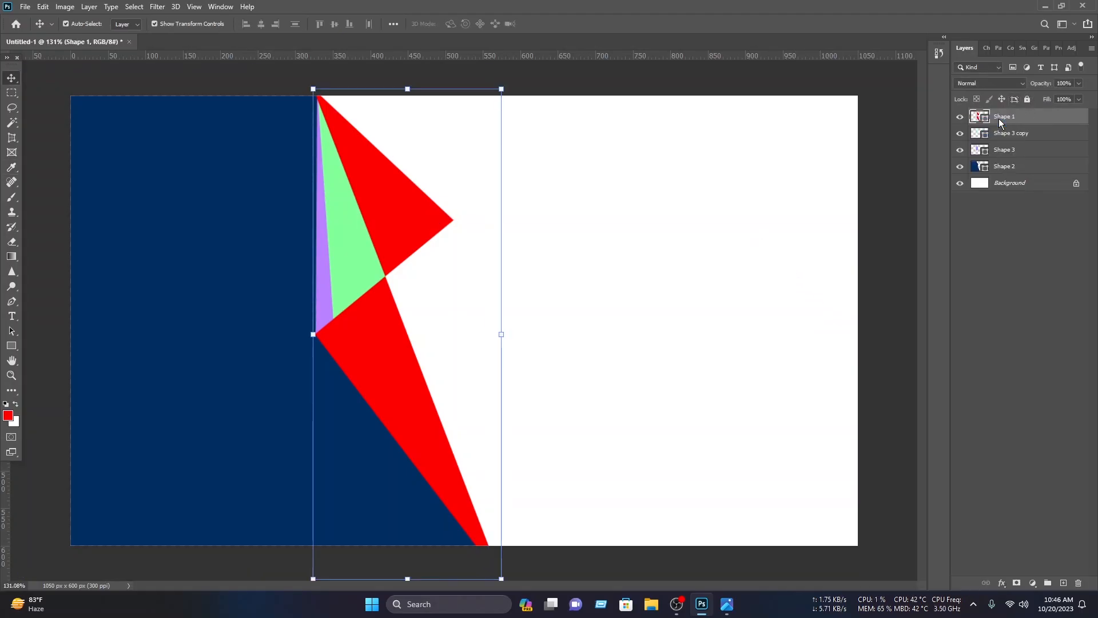
left_click(138, 361)
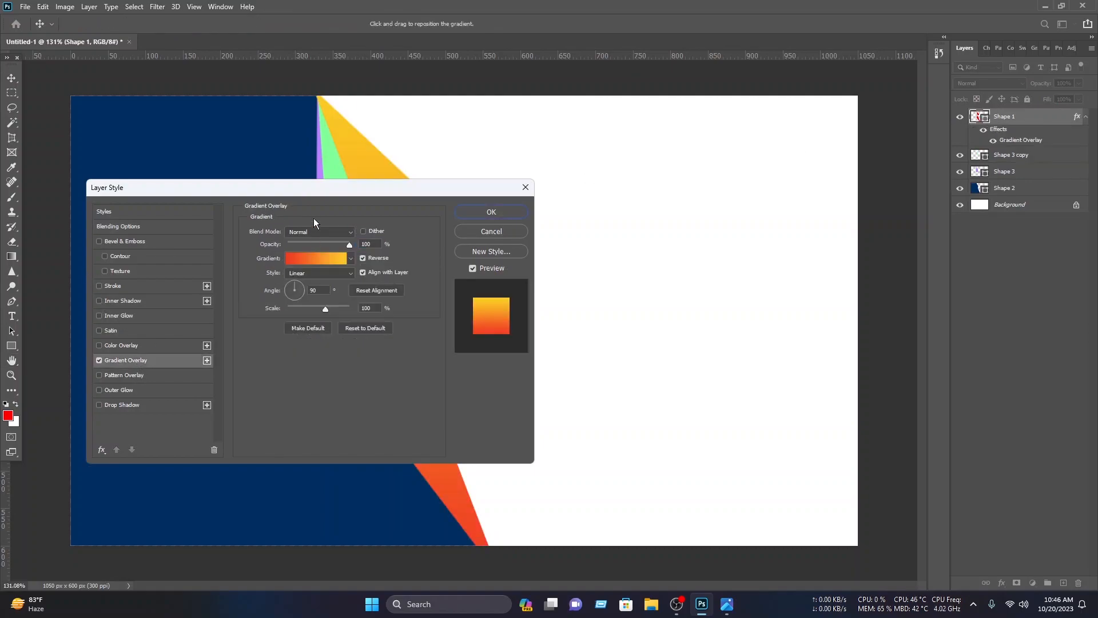
left_click_drag(310, 193, 707, 186)
left_click(713, 250)
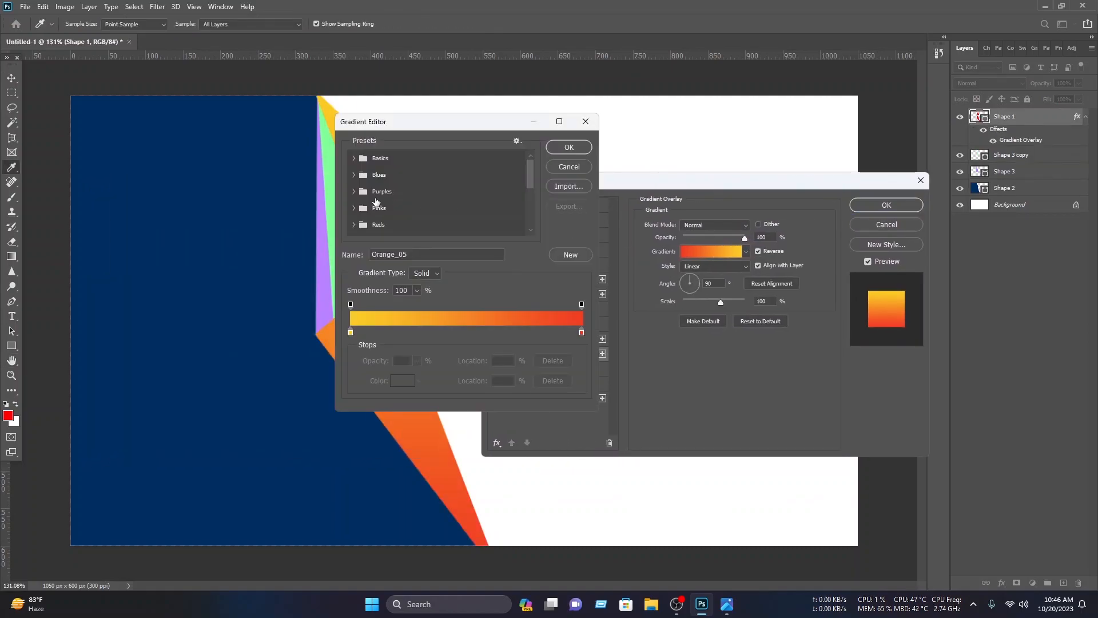
left_click(353, 175)
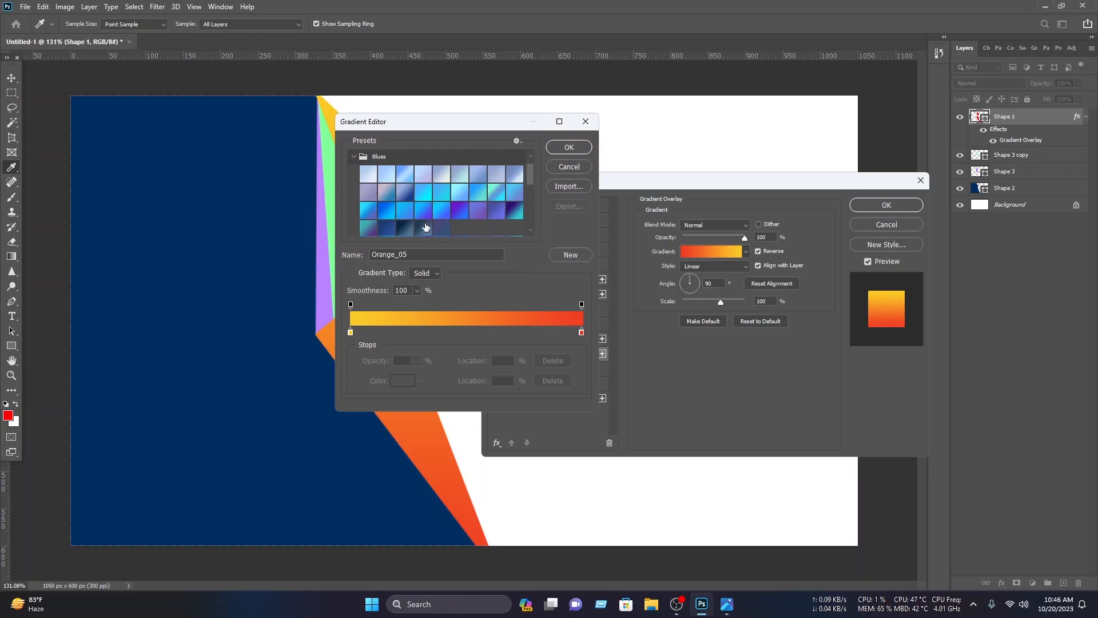
left_click(387, 213)
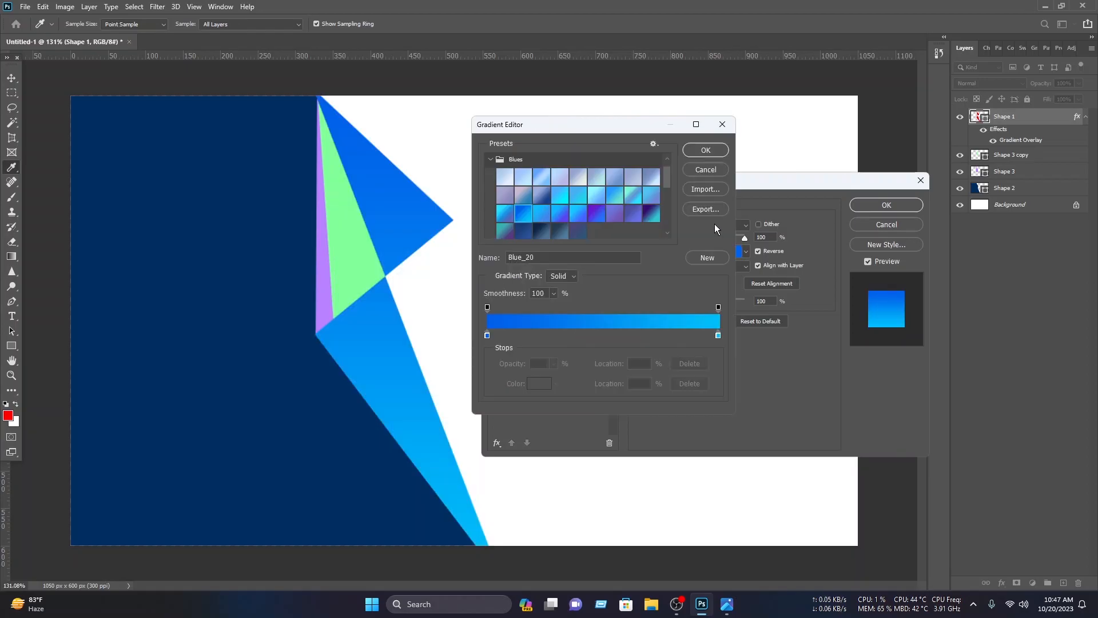
left_click(651, 214)
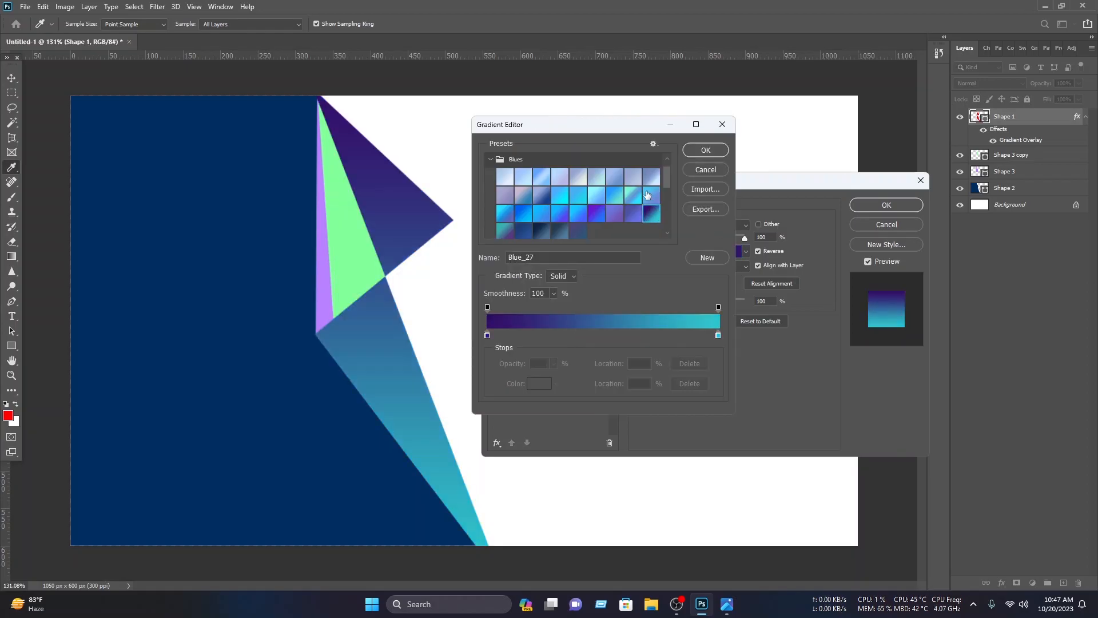
left_click_drag(594, 121, 712, 138)
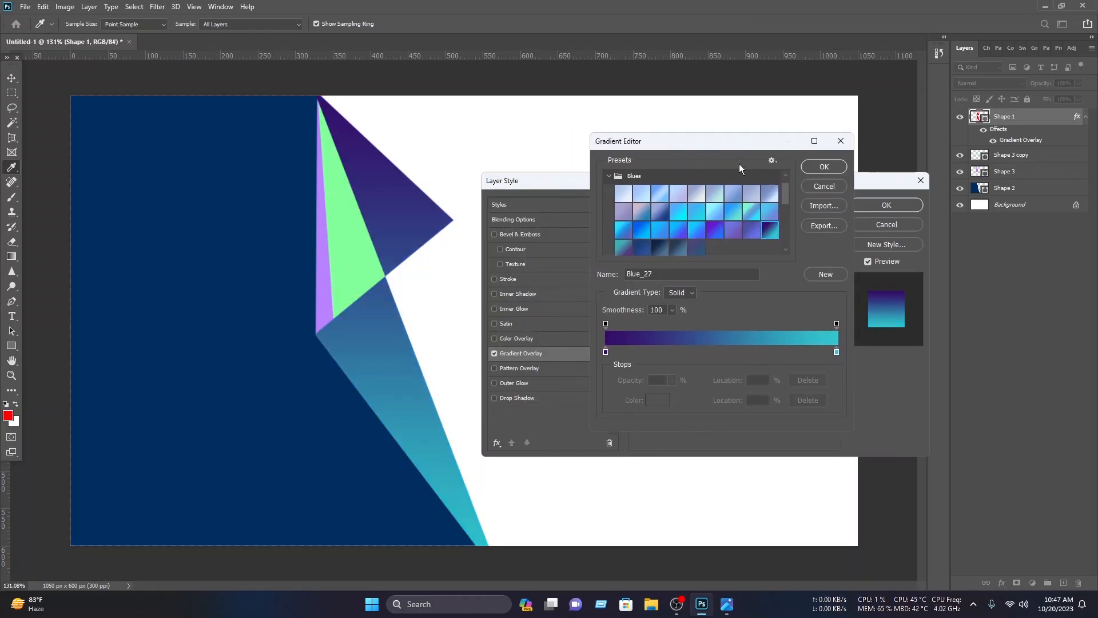
left_click(823, 167)
left_click(888, 205)
key("v")
- Add a gradient overlay to the green shape, Shape 3 copy, using the Blue_20 preset
left_click(348, 235)
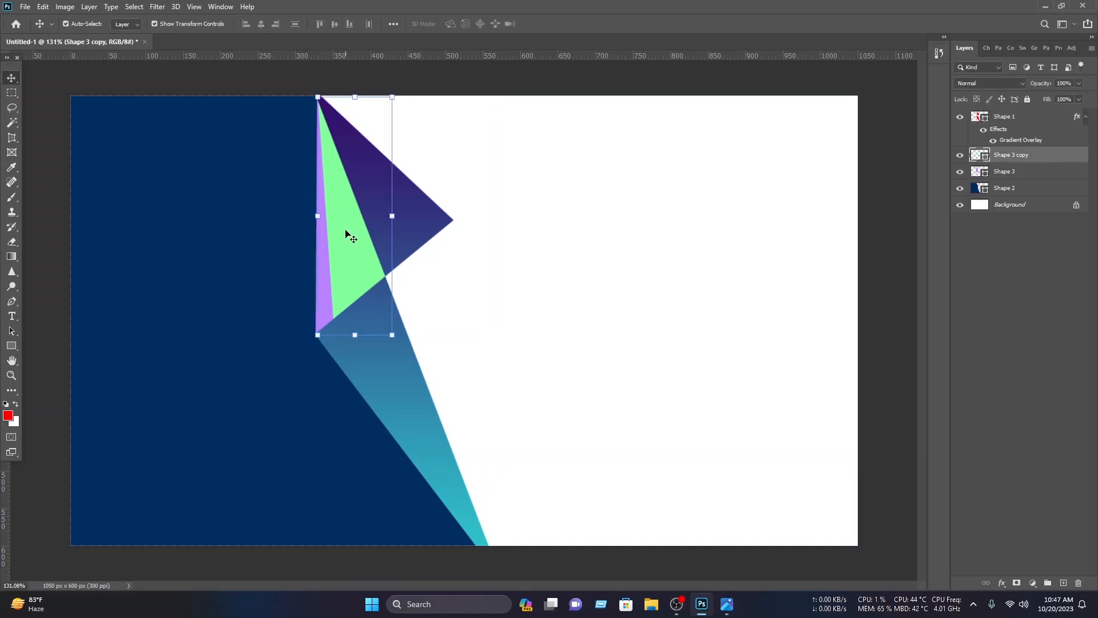
right_click(1021, 157)
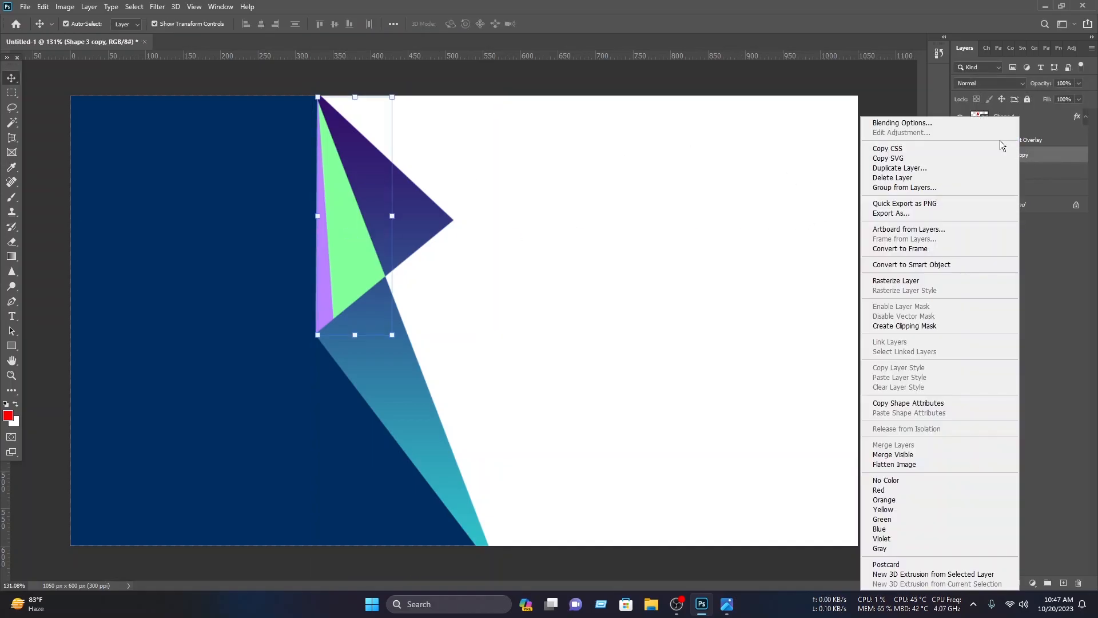
left_click(946, 122)
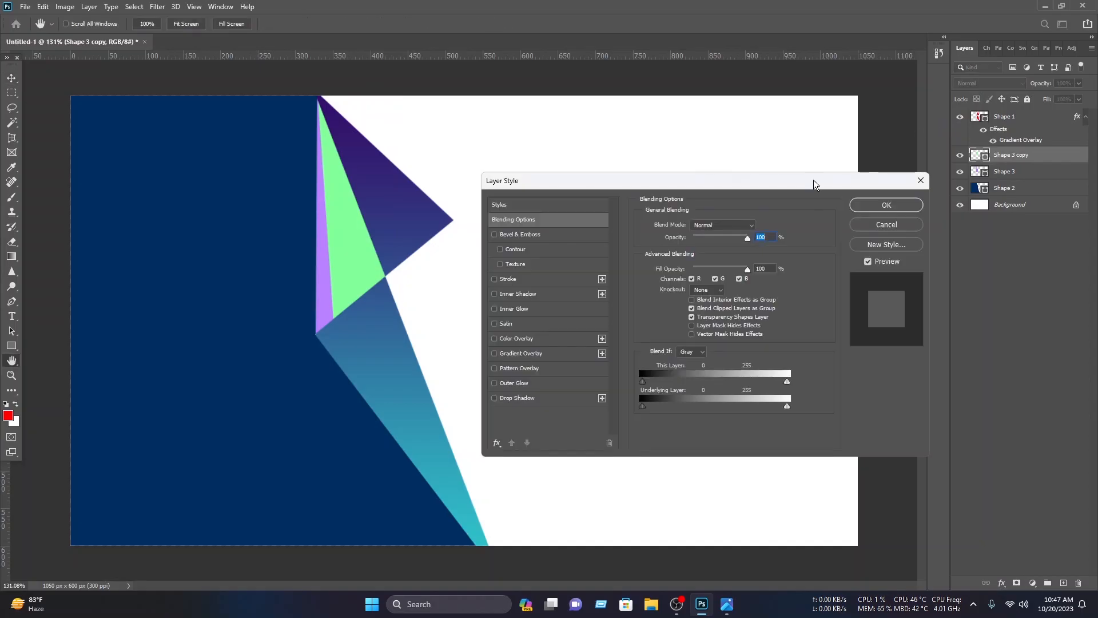
left_click(579, 352)
left_click(736, 252)
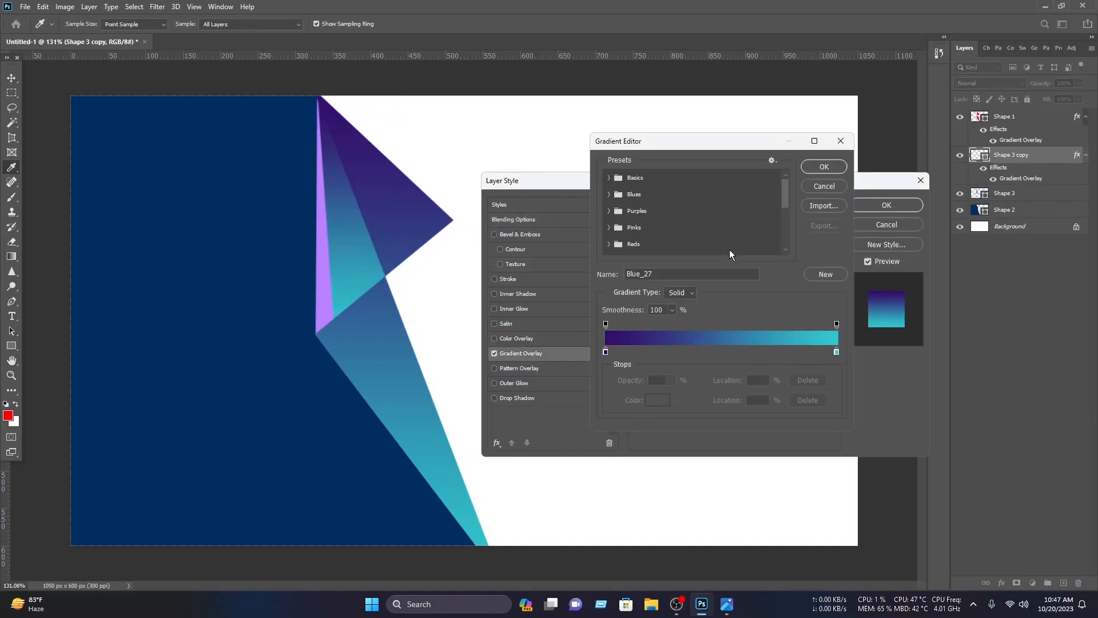
left_click(609, 194)
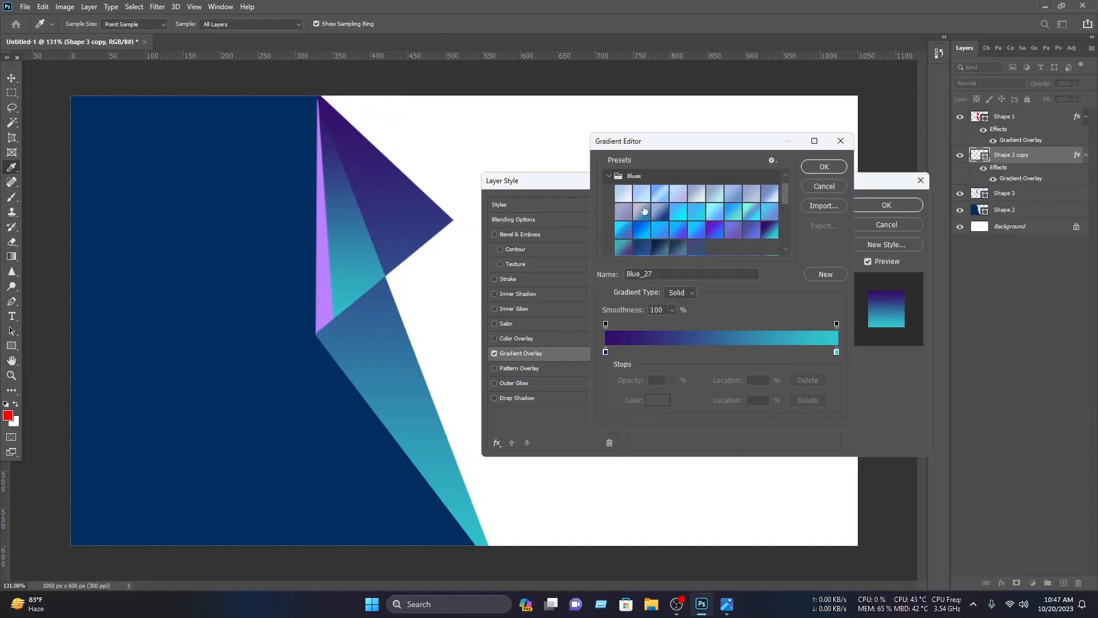
left_click(647, 235)
left_click(641, 230)
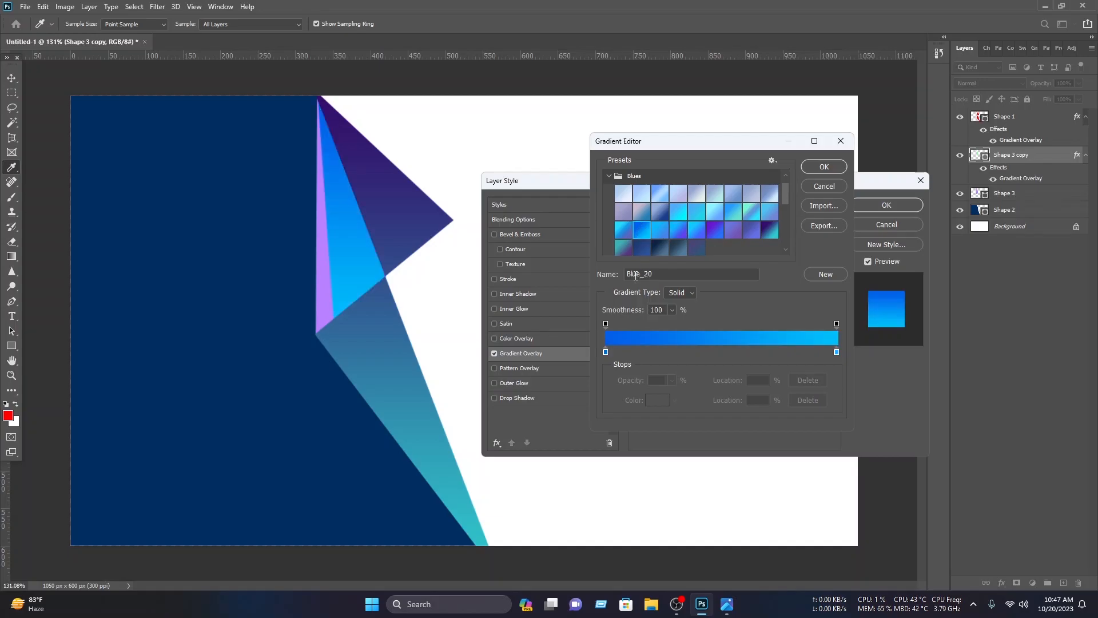
- Darken the first stop of the Shape 3 copy gradient to #003b95 and set its location to 30%
left_click(606, 352)
left_click(658, 400)
left_click_drag(704, 351, 726, 377)
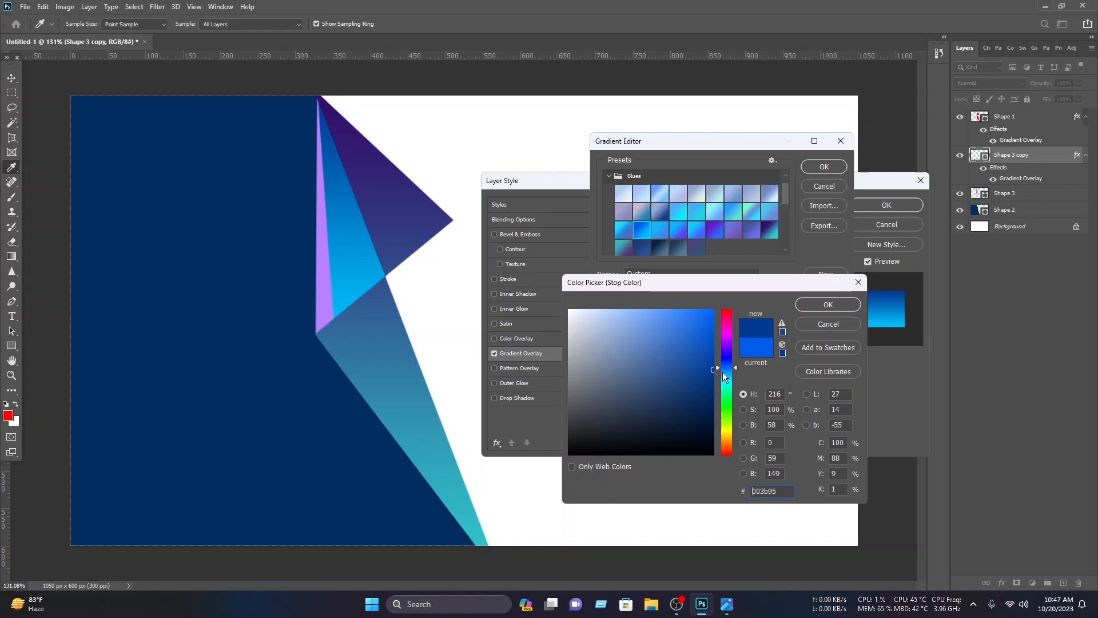
left_click(828, 304)
left_click_drag(607, 352, 677, 351)
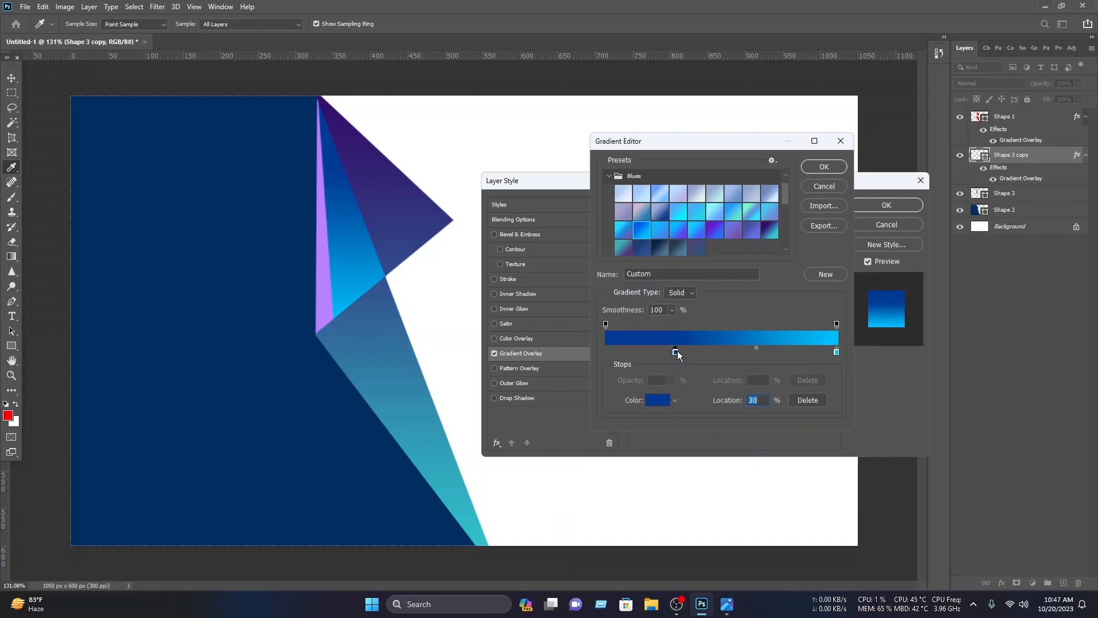
left_click(834, 167)
left_click(884, 205)
left_click(784, 182)
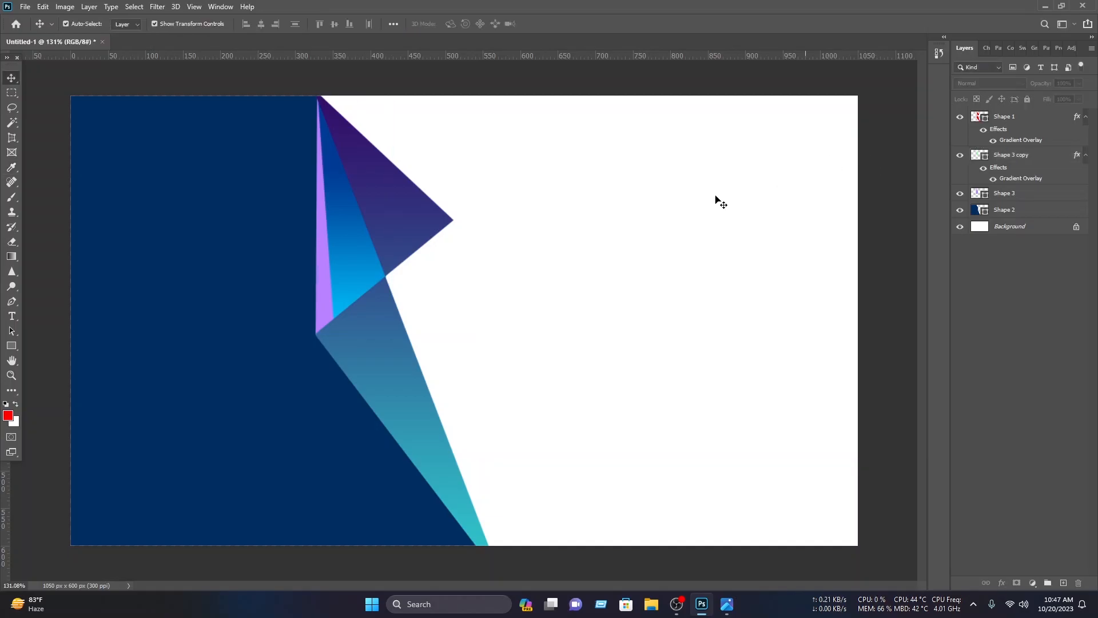
- Overlay the purple sliver, Shape 3, with the same dark-to-light blue gradient, with Reverse turned off
left_click(322, 318)
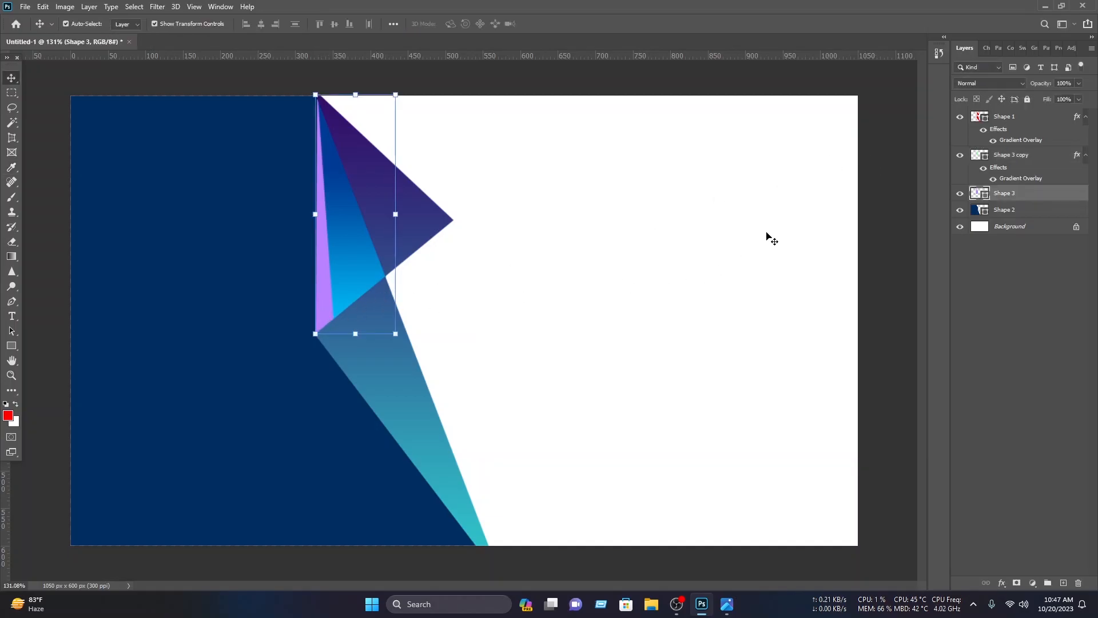
right_click(1011, 197)
left_click(980, 126)
left_click(563, 353)
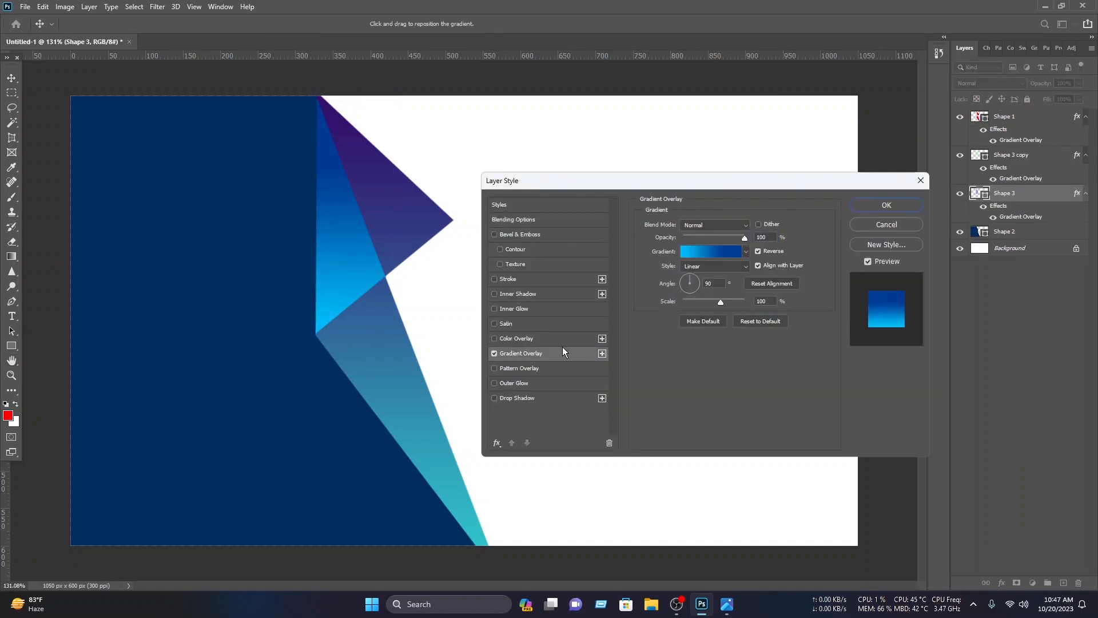
left_click(759, 252)
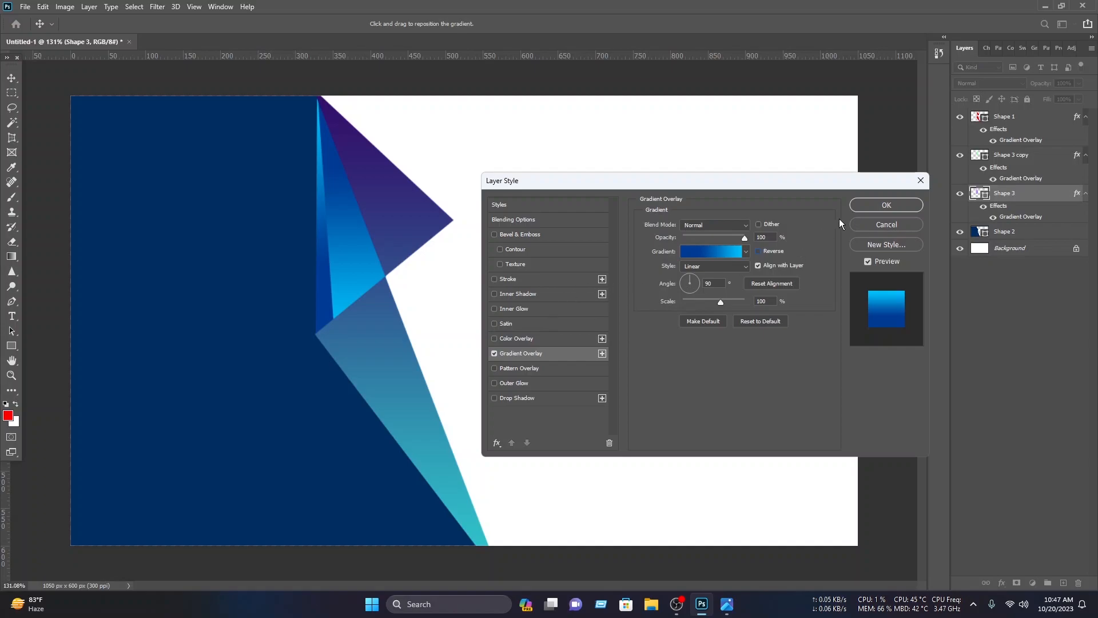
left_click(887, 206)
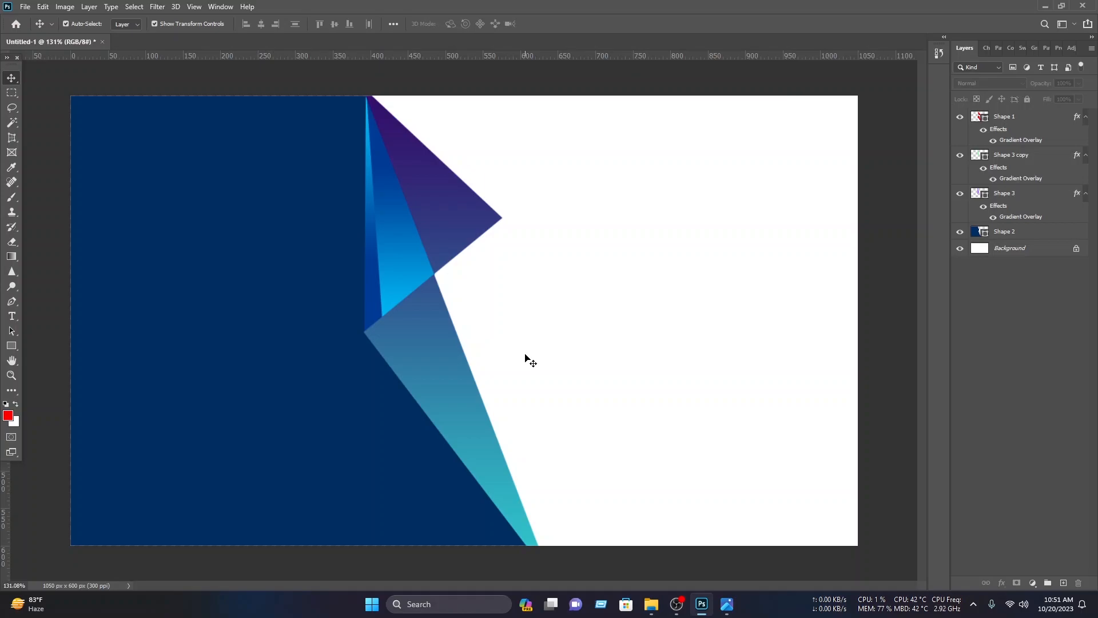
- Paste the copied business card name, contact text and icons and move them onto the white area
key("ctrl+v")
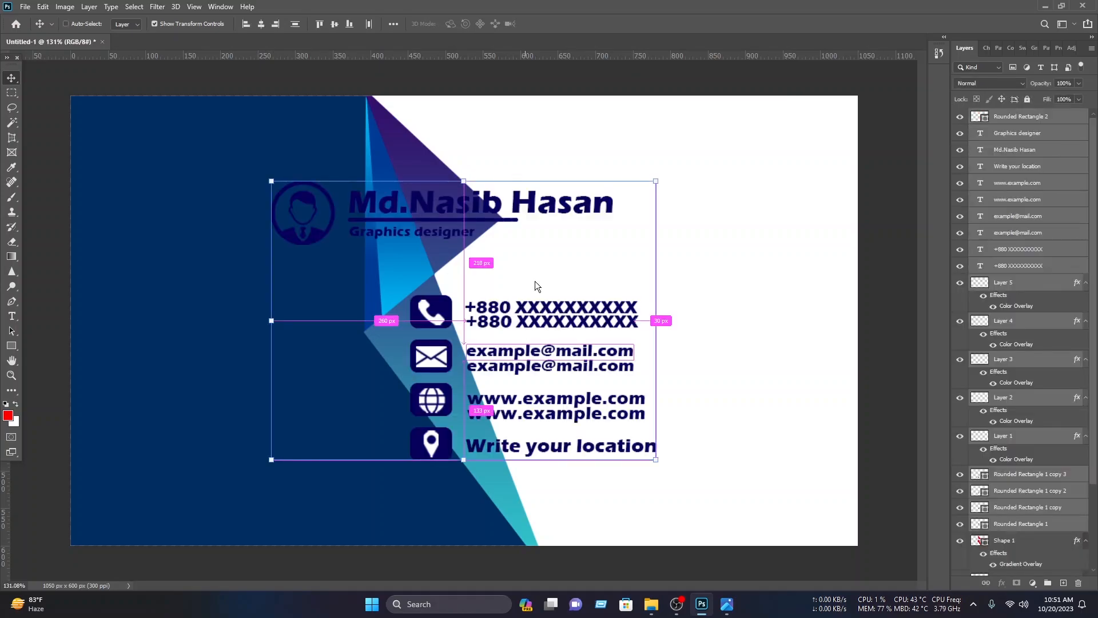
left_click_drag(526, 207, 787, 206)
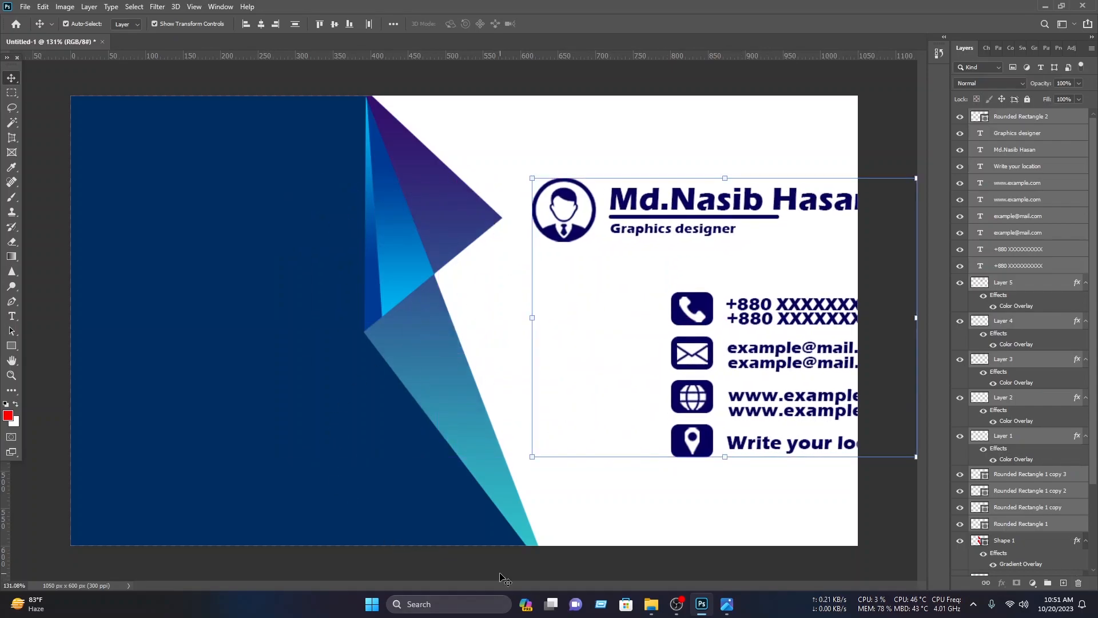
left_click(518, 533)
- Shift the navy shape and folded ribbon shapes slightly left to make room for the contact details
left_click_drag(421, 202, 386, 203)
left_click_drag(795, 517, 475, 154)
left_click(769, 262)
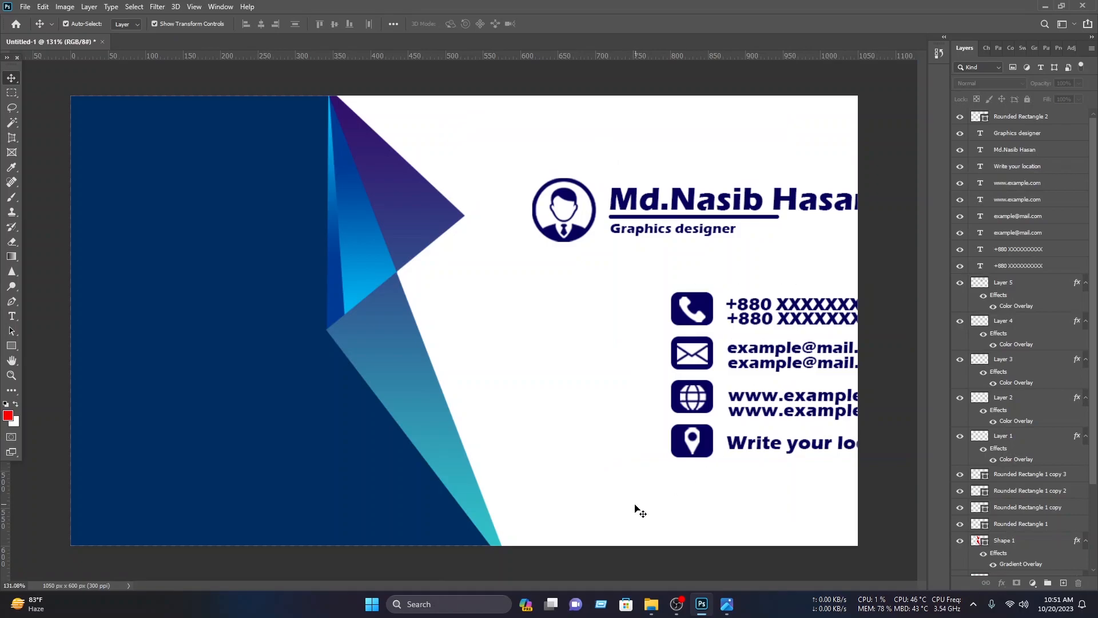
- Move the whole pasted contact block left so that it fits inside the canvas
left_click_drag(773, 486, 529, 160)
left_click_drag(719, 195, 615, 196)
left_click(590, 155)
- Select the navy and ribbon background shapes and lock their layers
left_click_drag(457, 146, 559, 179)
left_click(532, 344)
left_click_drag(467, 567, 435, 217)
left_click_drag(150, 80, 363, 437)
left_click(1028, 99)
- Move the profile icon, name, underline and job title up and right to the upper part of the white area
left_click_drag(801, 149, 452, 238)
left_click_drag(595, 192, 663, 147)
left_click(786, 528)
- Scale down the phone, e-mail, website and location rows together with their icons
left_click_drag(786, 528, 584, 304)
left_click_drag(814, 292, 801, 306)
left_click_drag(704, 352, 645, 345)
left_click(567, 24)
key("ctrl+z")
left_click_drag(755, 288, 733, 303)
left_click(567, 24)
left_click_drag(767, 231, 515, 151)
left_click_drag(658, 162, 649, 160)
key("ctrl+z")
- Move the contact rows up a little and shift the header and contact rows together slightly left
left_click_drag(767, 466, 515, 266)
left_click_drag(612, 316, 610, 291)
left_click_drag(775, 464, 520, 157)
left_click_drag(617, 153, 607, 153)
left_click(769, 322)
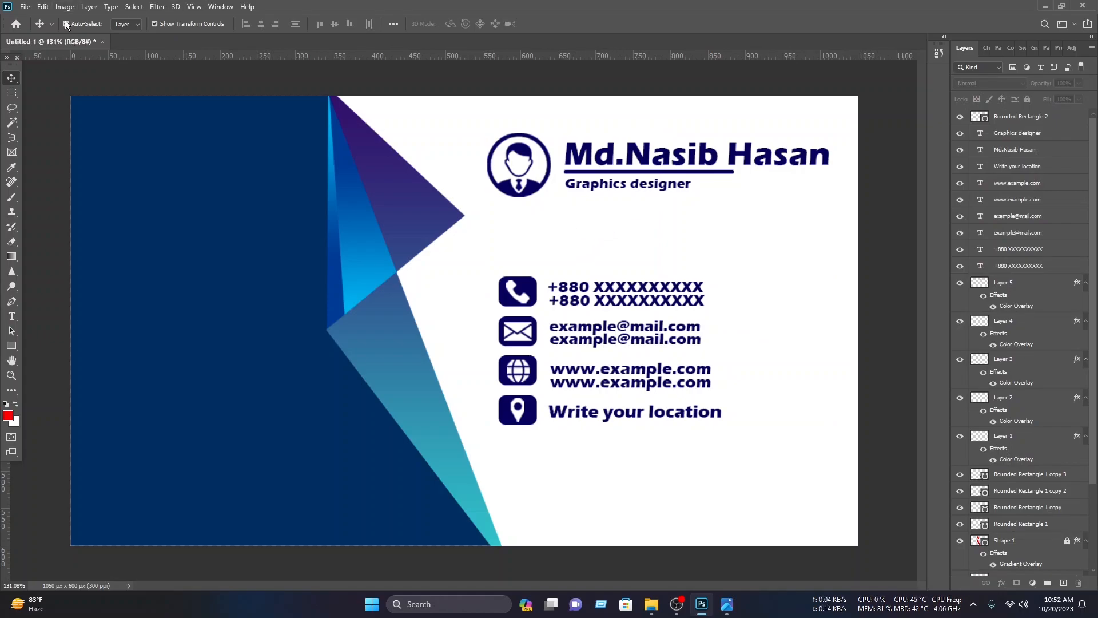
- Open the logo file Nasib IT.png from the video requirements folder on the Storage (F:) drive
left_click(26, 7)
left_click(35, 30)
left_click(58, 151)
scroll(190, 190, "down", 3)
double_click(190, 190)
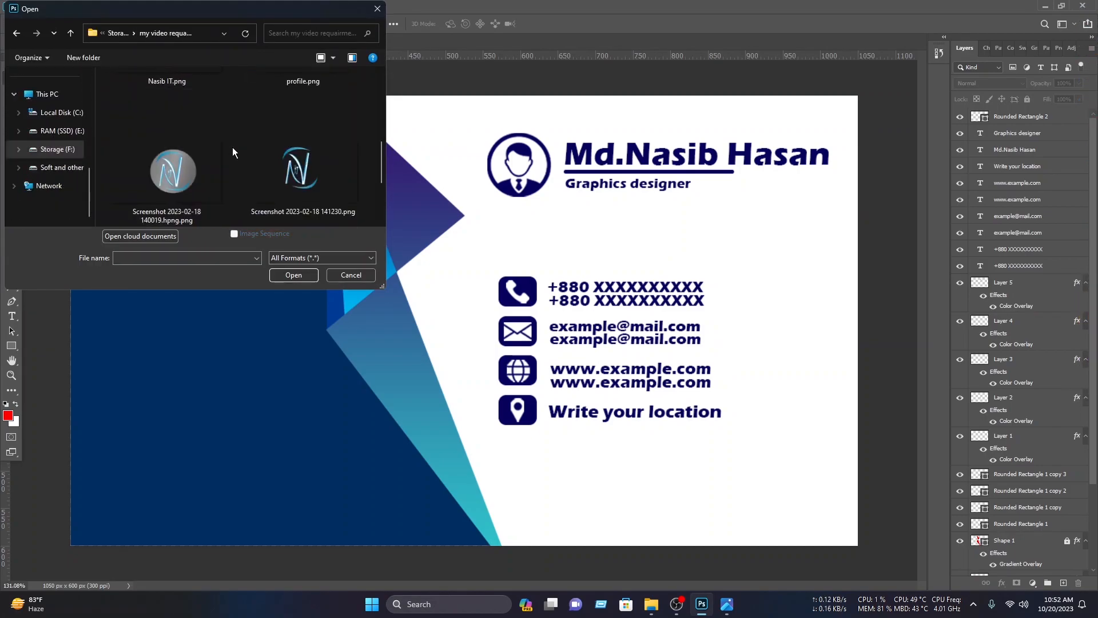
double_click(197, 150)
- Bring the logo into the business card document, scale it down and place it at the navy area's left side
left_click_drag(316, 226, 229, 257)
left_click_drag(577, 328, 209, 326)
left_click_drag(143, 326, 278, 324)
left_click_drag(343, 326, 240, 326)
left_click_drag(189, 327, 159, 346)
left_click(566, 24)
- Duplicate the name, underline and job title below the contact rows and change the copied name to "Nasib IT"
left_click_drag(714, 205, 606, 469)
double_click(641, 470)
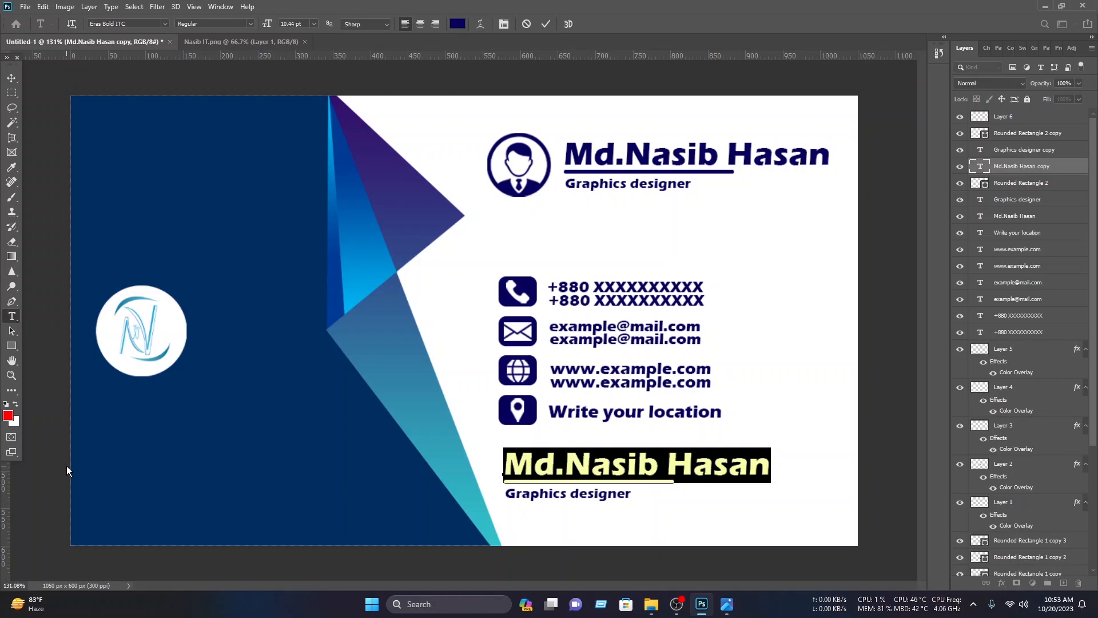
type("Nasib IY")
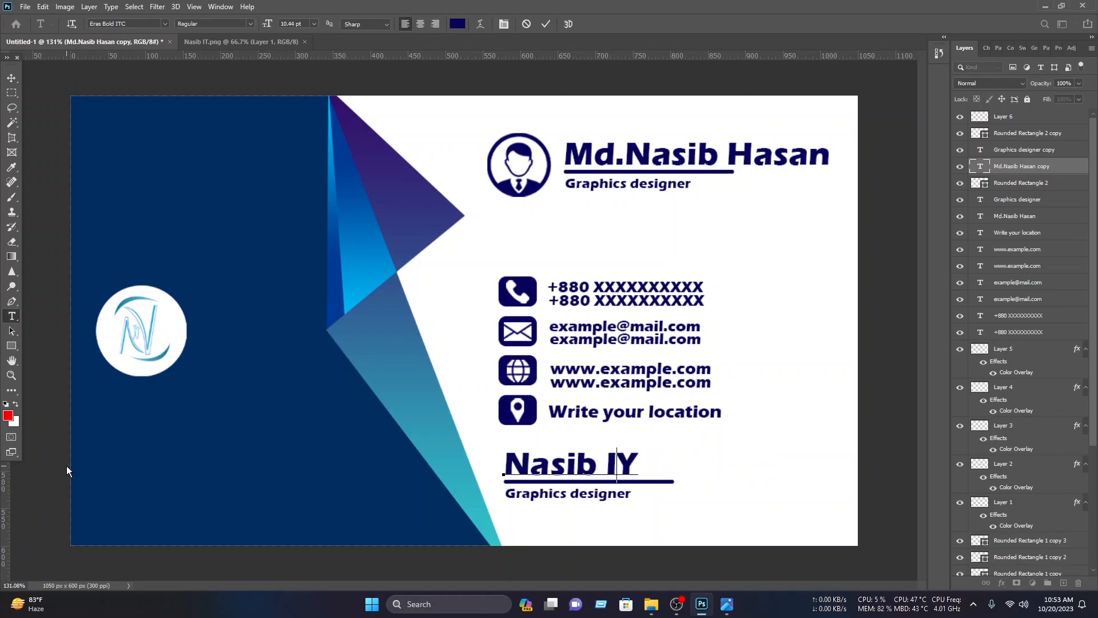
key("BackSpace")
type("T")
- Replace the copied job title with the tagline "An IT based company"
double_click(613, 492)
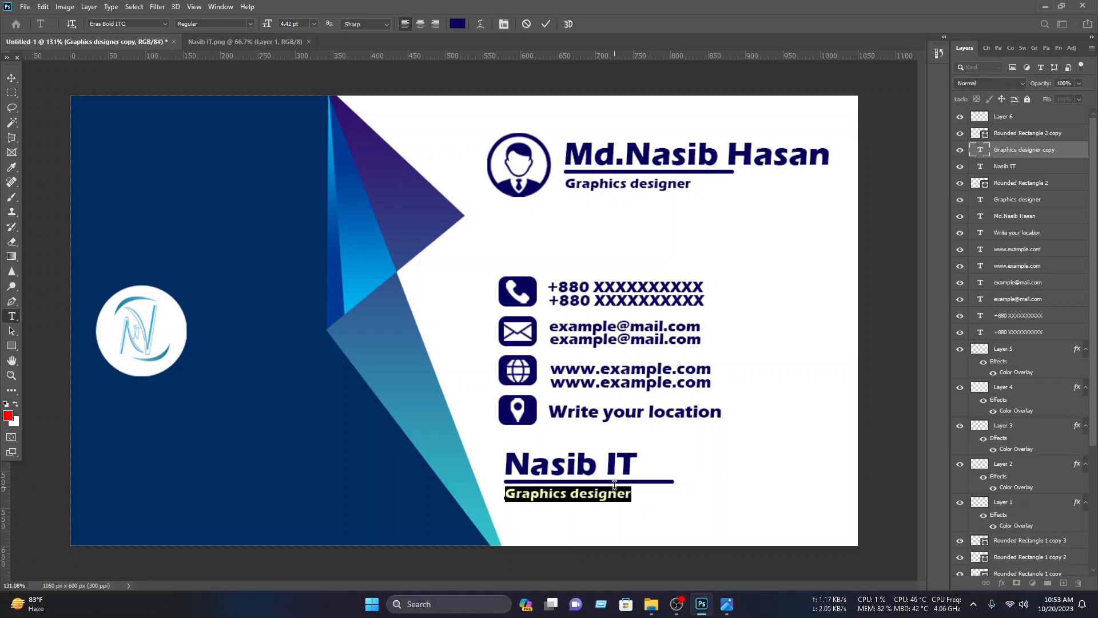
type("An IT based compan")
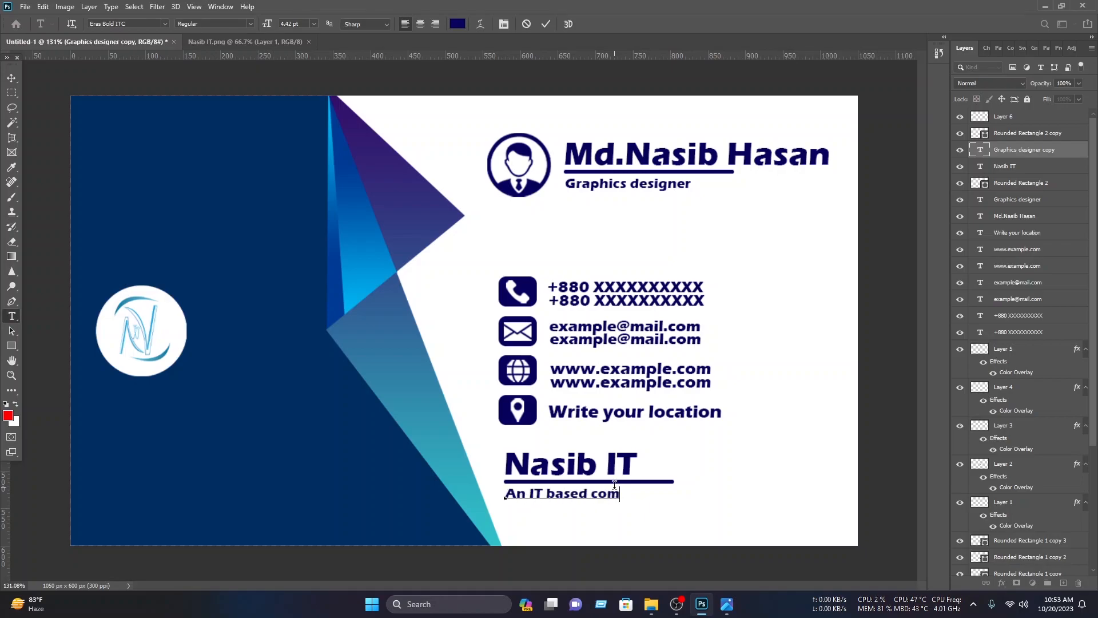
left_click(545, 24)
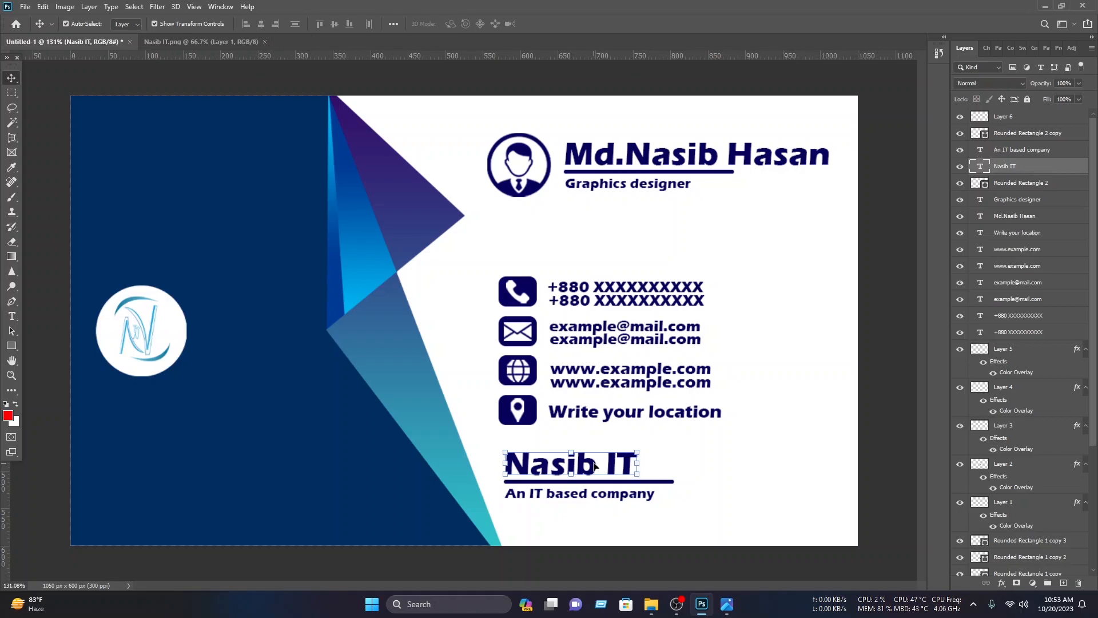
- Recolour the "Nasib IT" text white
double_click(593, 458)
left_click(457, 24)
left_click_drag(695, 393, 570, 310)
left_click(833, 307)
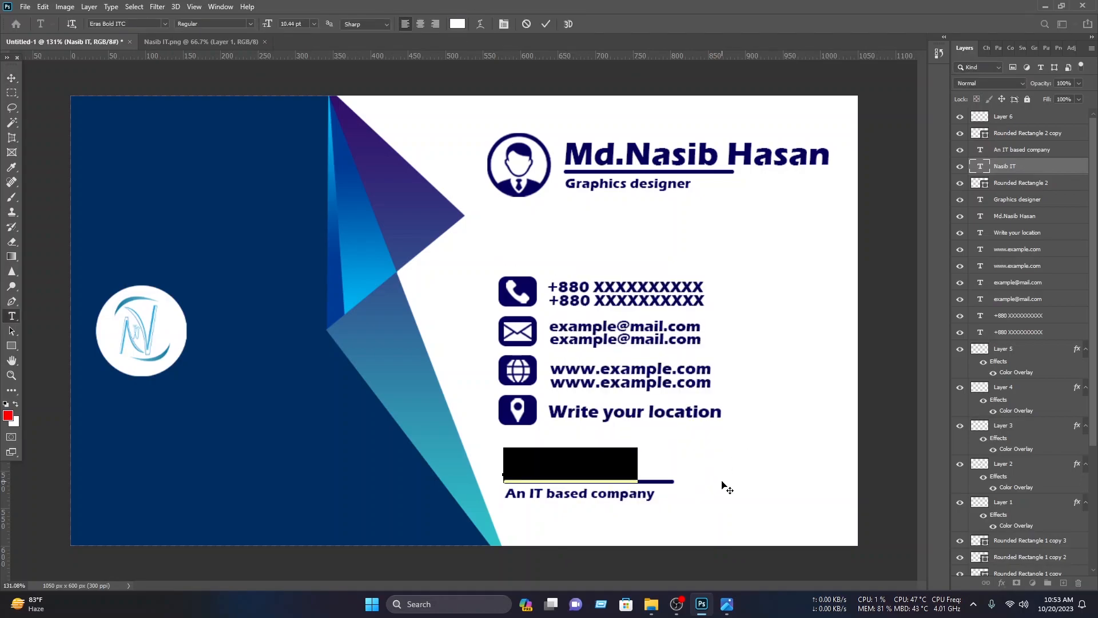
left_click(546, 24)
- Set the text colour of the "An IT based company" tagline to white (#ffffff)
double_click(621, 494)
left_click(458, 24)
left_click_drag(675, 380, 569, 310)
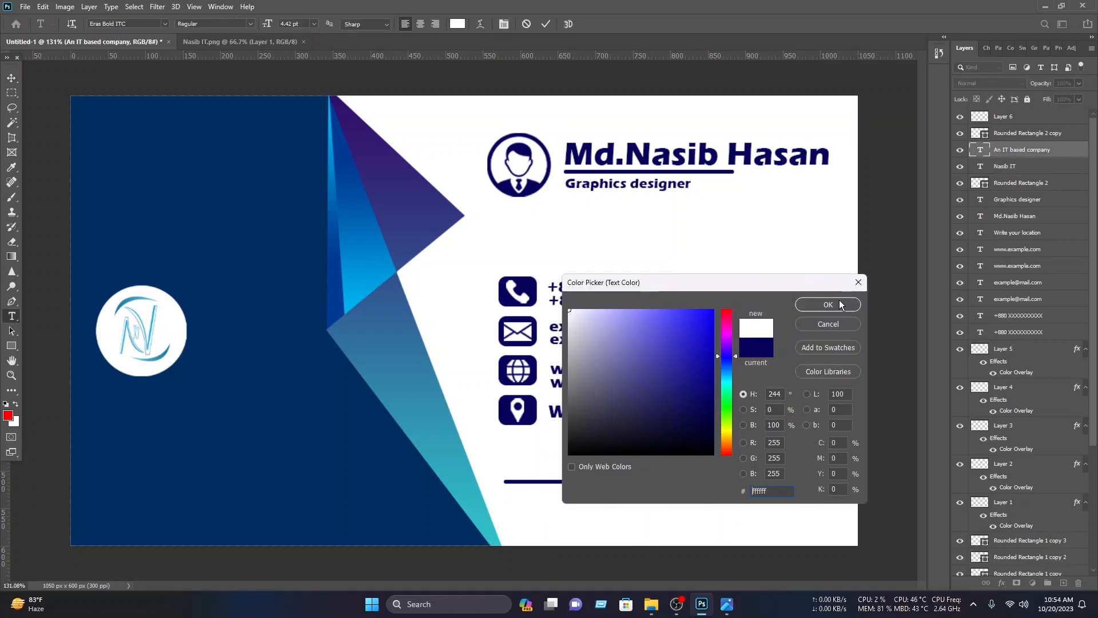
left_click(834, 304)
left_click(546, 24)
- Fill the copied underline, Rounded Rectangle 2 copy, with white
left_click(658, 482)
double_click(979, 134)
left_click_drag(646, 366, 569, 310)
left_click(829, 304)
- Move the white company name, underline and tagline onto the navy area and fit them beside the logo
left_click_drag(680, 512, 578, 458)
left_click_drag(610, 488, 291, 455)
left_click_drag(319, 482, 246, 416)
left_click_drag(356, 440, 286, 326)
left_click(566, 24)
- Select the logo and company text together and move them to the lower part of the navy area
left_click_drag(300, 377, 103, 281)
left_click_drag(254, 330, 254, 442)
mouse_move(324, 443)
left_mouse_down()
mouse_move(361, 443)
mouse_move(322, 427)
left_mouse_up()
left_click(568, 24)
- Switch to the double business card mockup document and open the front part smart object for editing
left_click(236, 41)
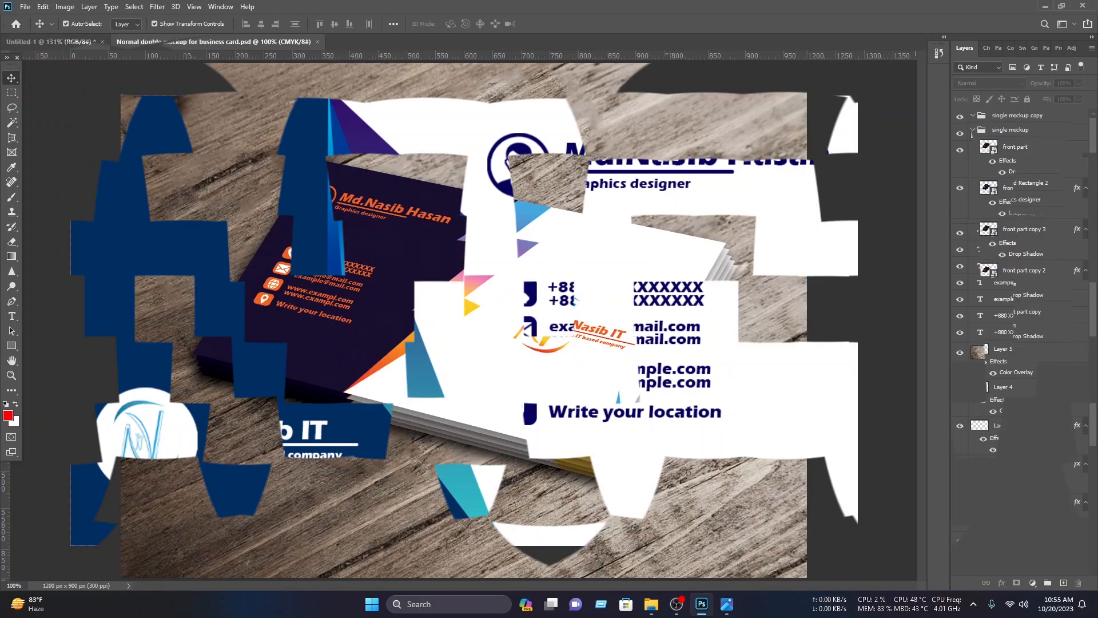
double_click(994, 154)
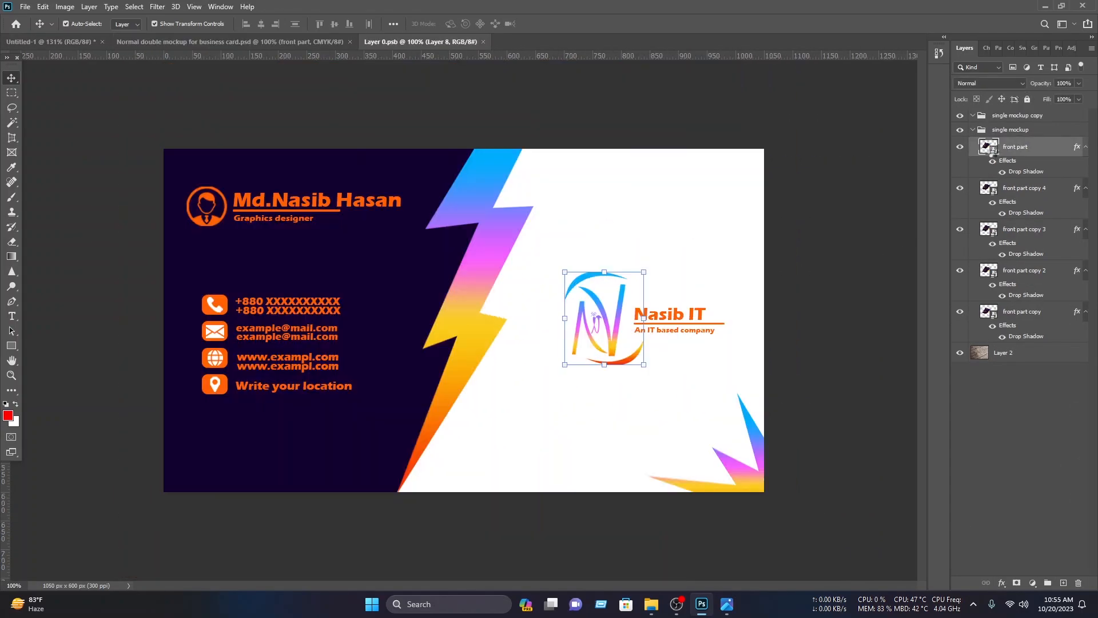
- Delete all the old artwork from the front part smart object, keeping only the locked white base layer
left_click_drag(844, 500, 163, 101)
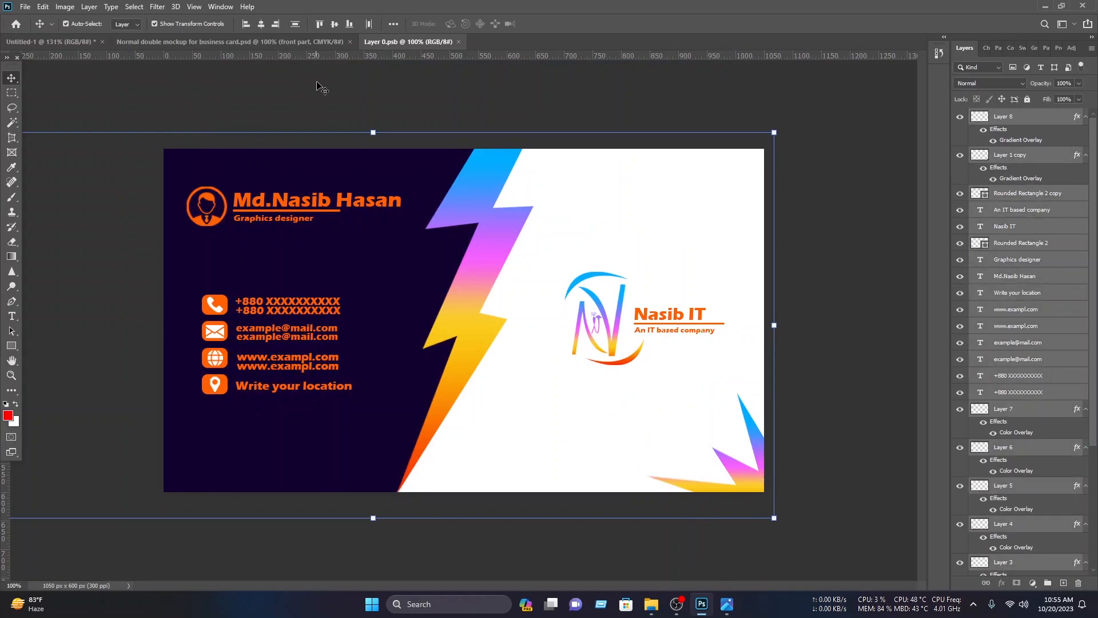
key("Delete")
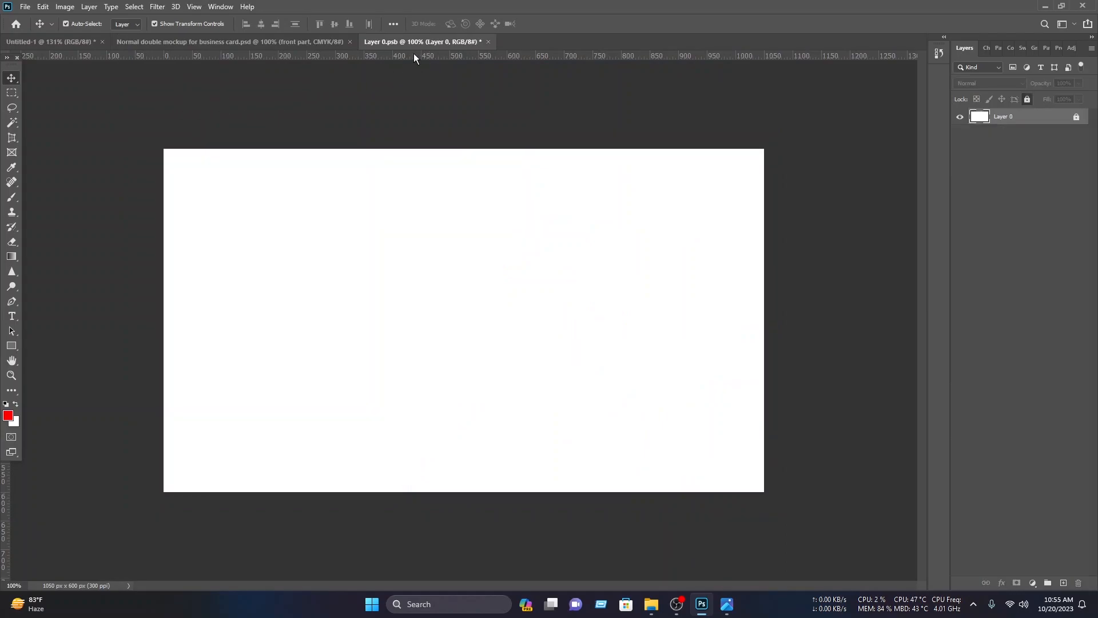
- Switch to the Untitled-1 card design and unlock its locked shape layers and the Background layer
left_click(68, 38)
scroll(1054, 460, "down", 5)
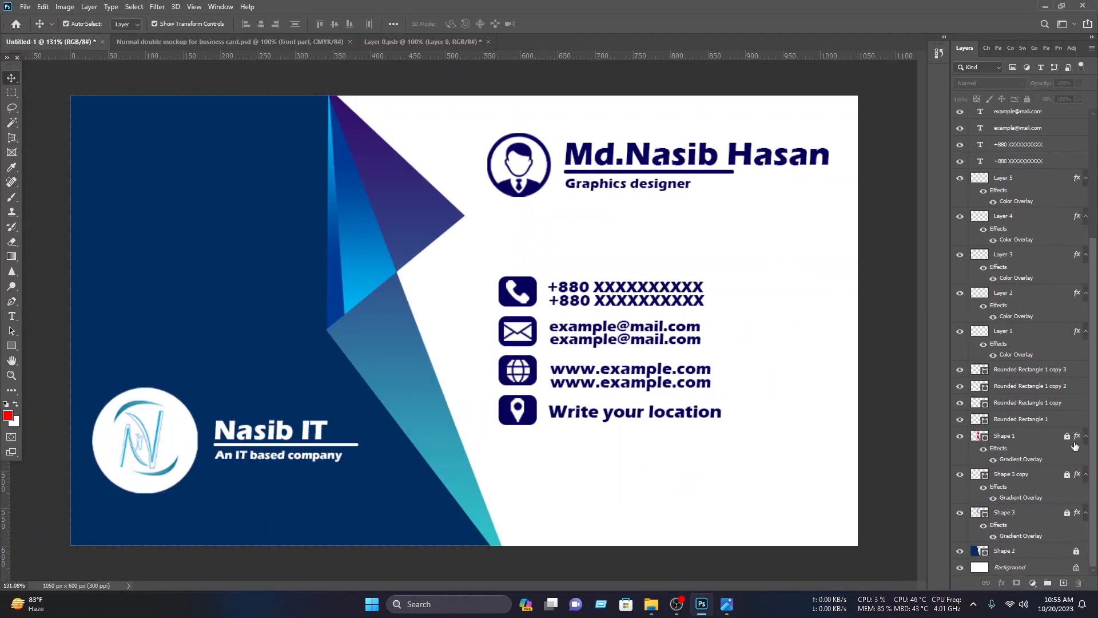
left_click(1073, 440)
left_click(1067, 514)
left_click(1067, 436)
left_click(1077, 568)
- Select the whole card artwork and copy it into the Layer 0.psb smart object, positioned to cover the canvas
left_click_drag(869, 560, 117, 109)
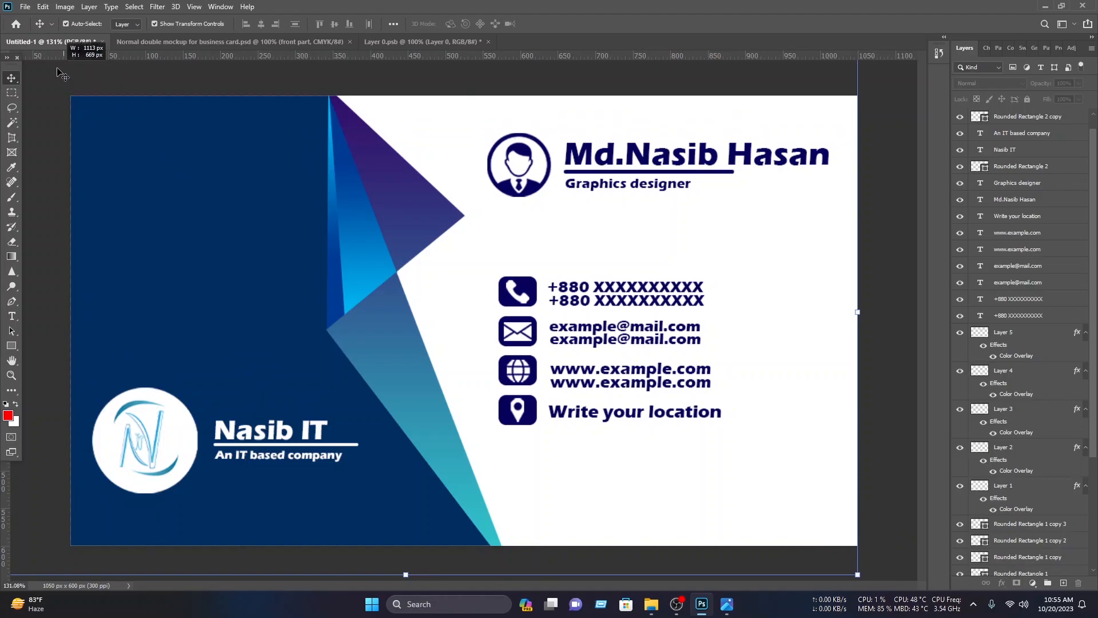
left_click(423, 42)
left_click_drag(424, 50, 329, 213)
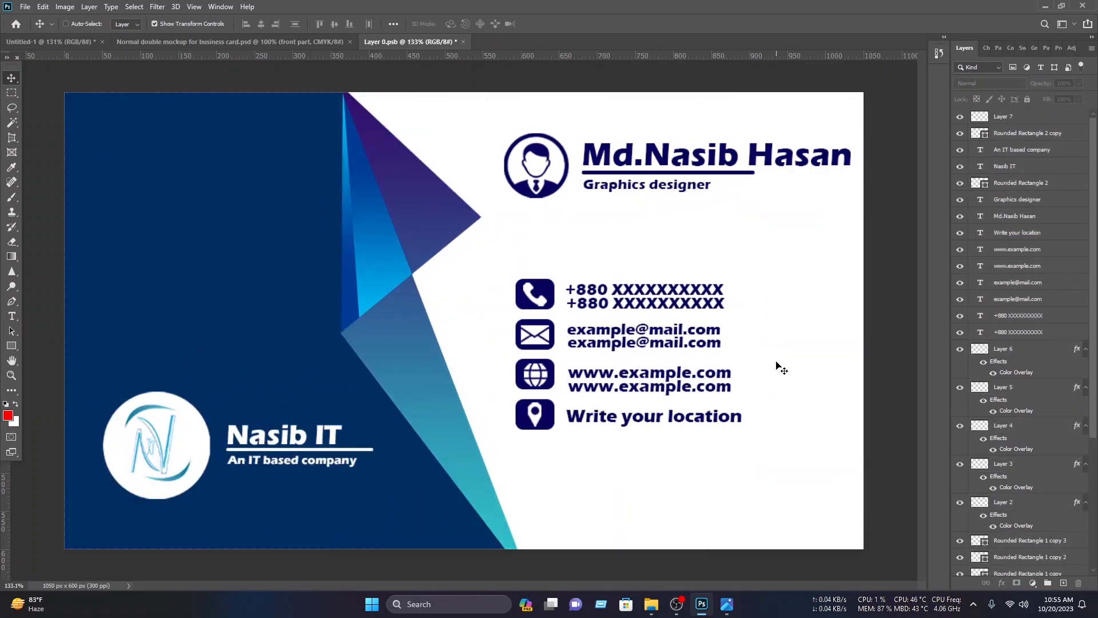
- Save and close the smart object to update the mockup, and deselect the front part layer
key("ctrl+s")
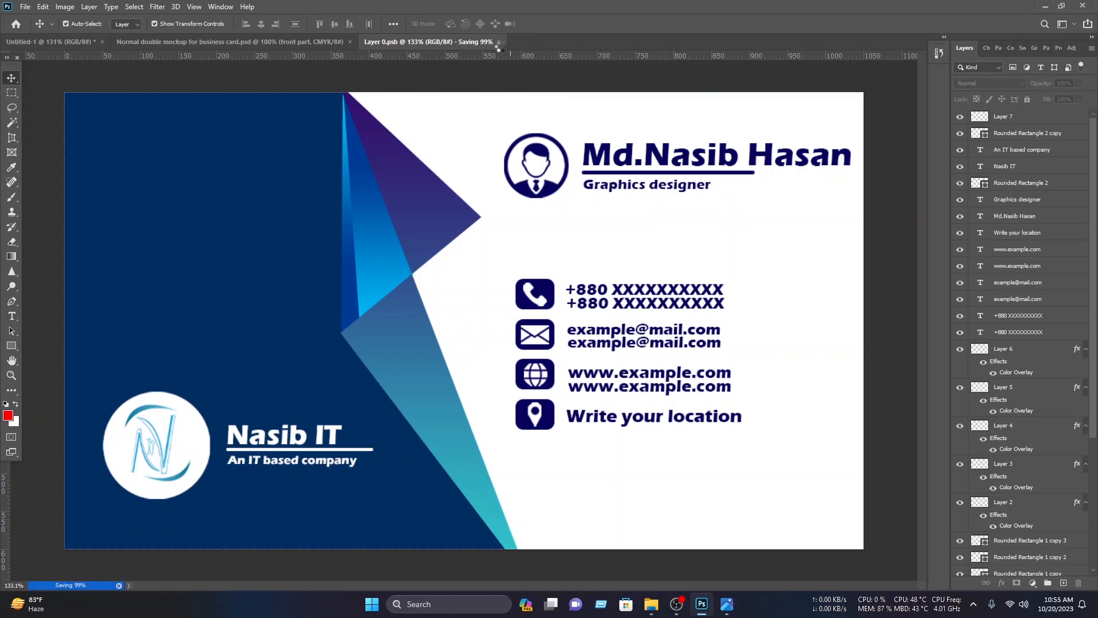
left_click(464, 42)
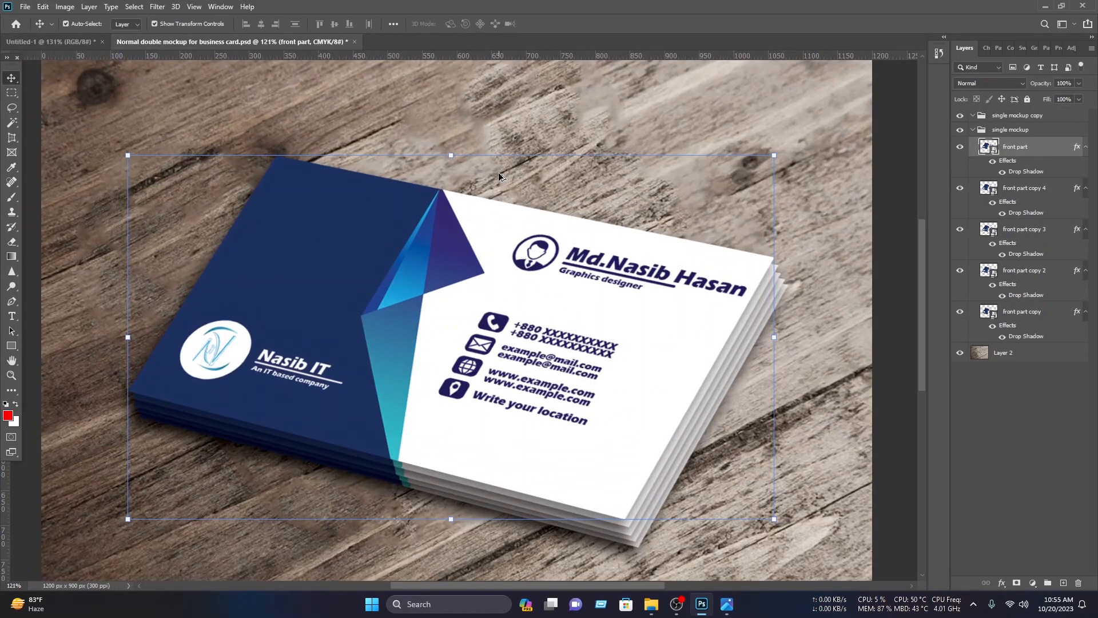
left_click_drag(608, 362, 596, 324)
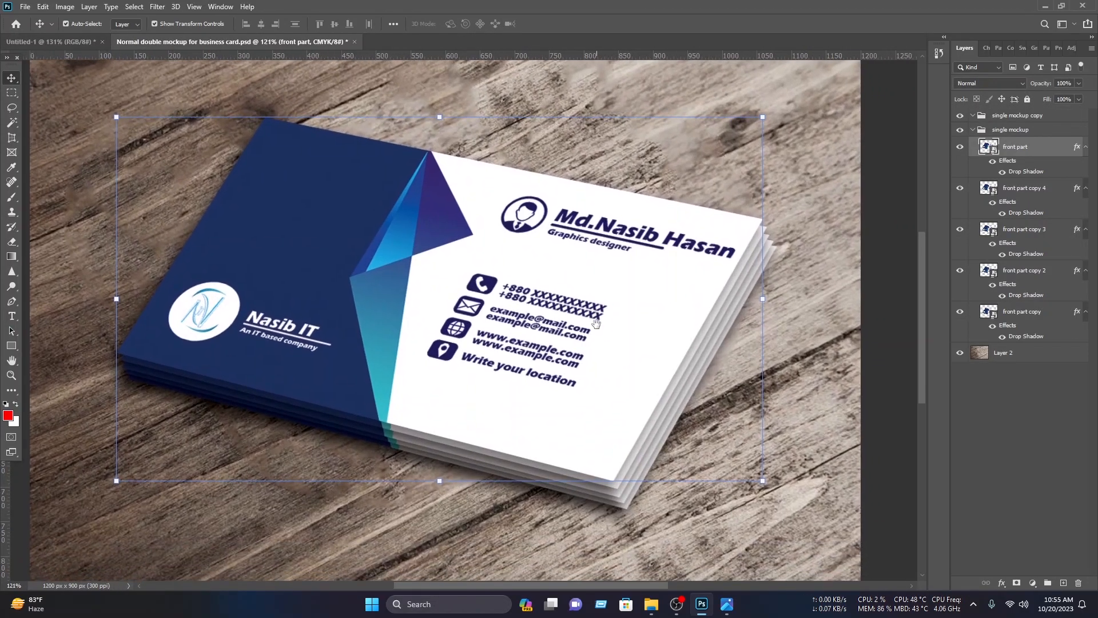
left_click(888, 296)
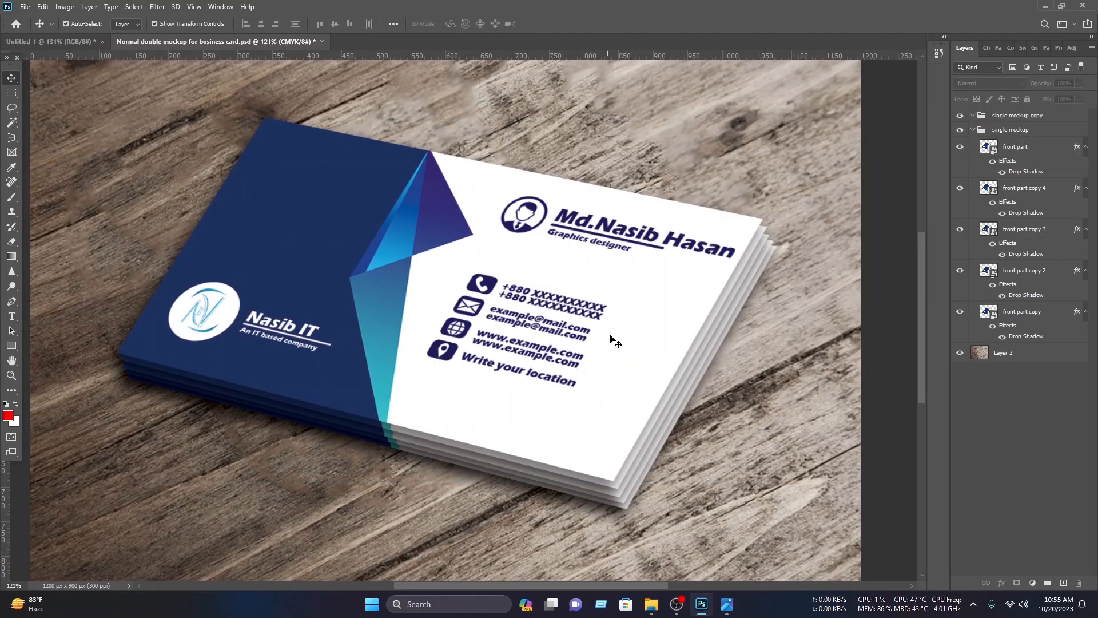